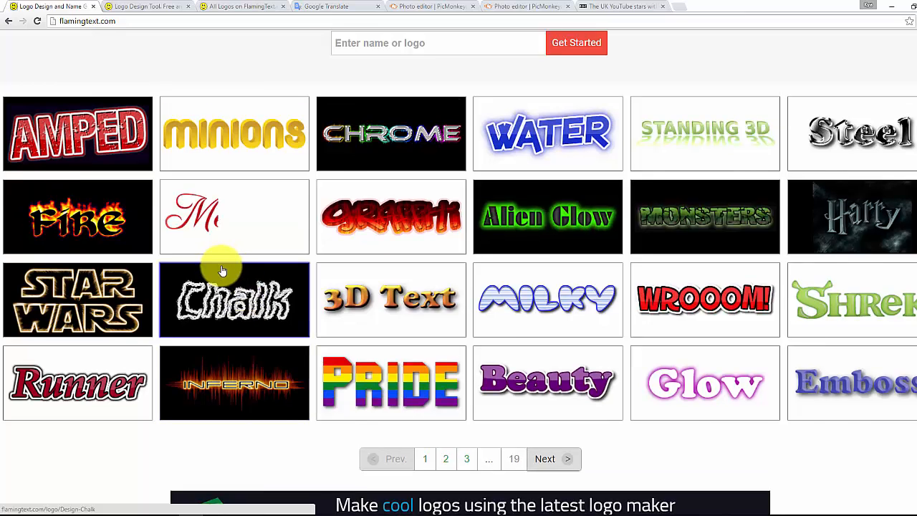
Browse the logo design pages and open the green Dairy design for editing
scroll(187, 174, up, 1)
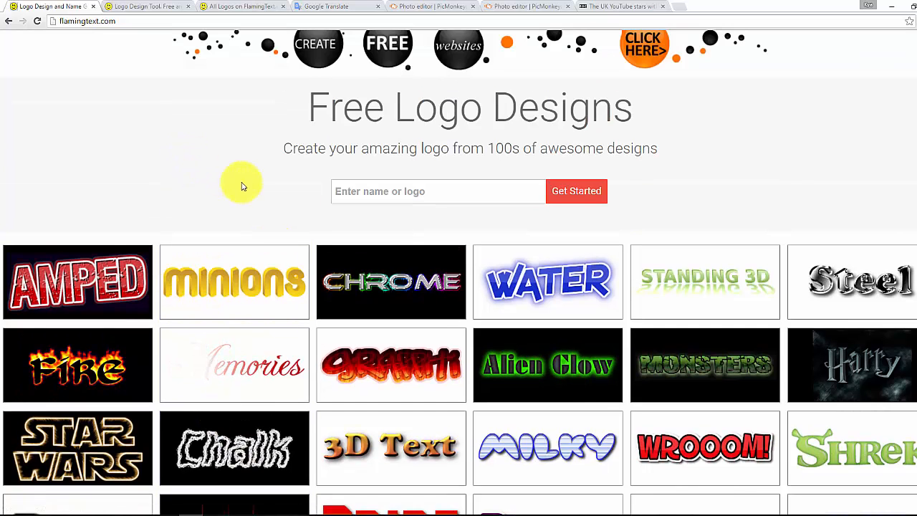
scroll(283, 210, up, 1)
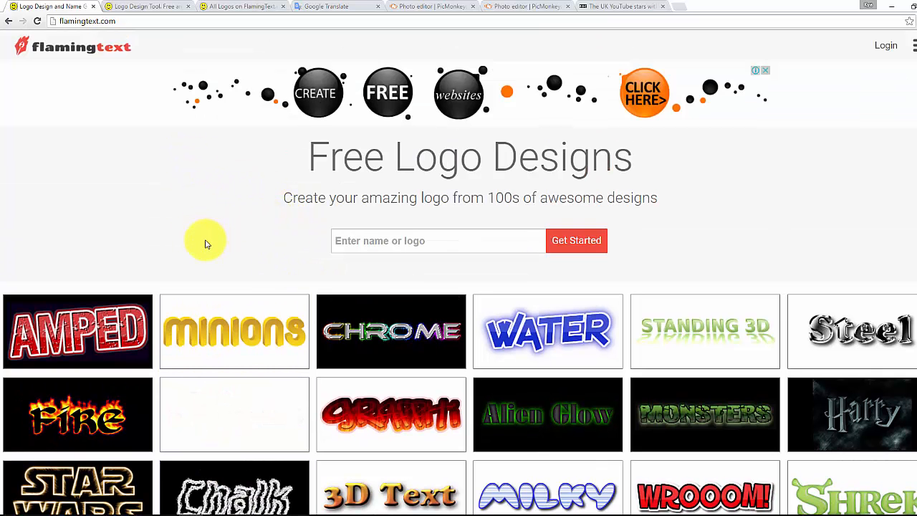
scroll(214, 239, down, 2)
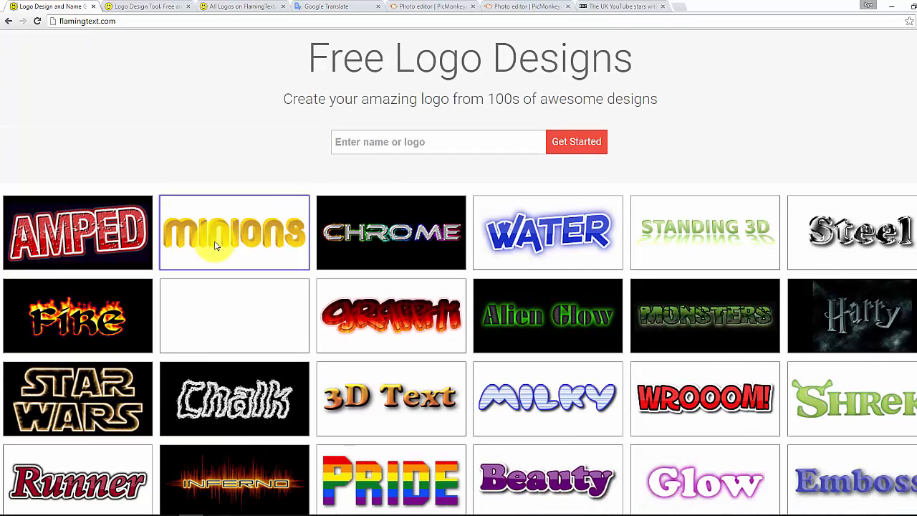
scroll(215, 244, down, 1)
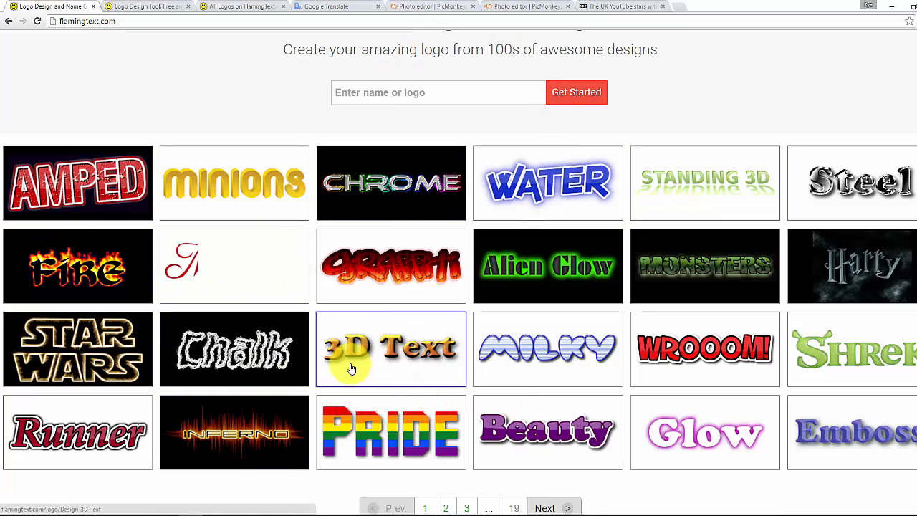
scroll(493, 391, down, 1)
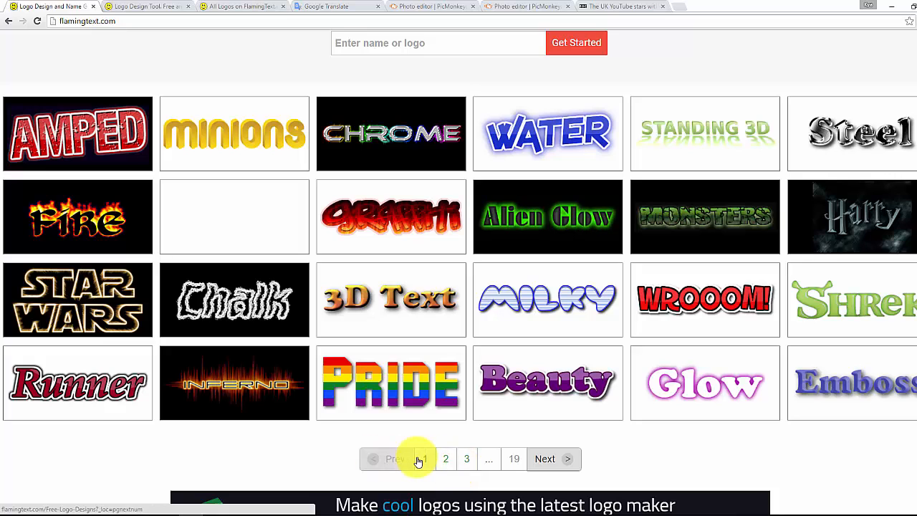
click(446, 459)
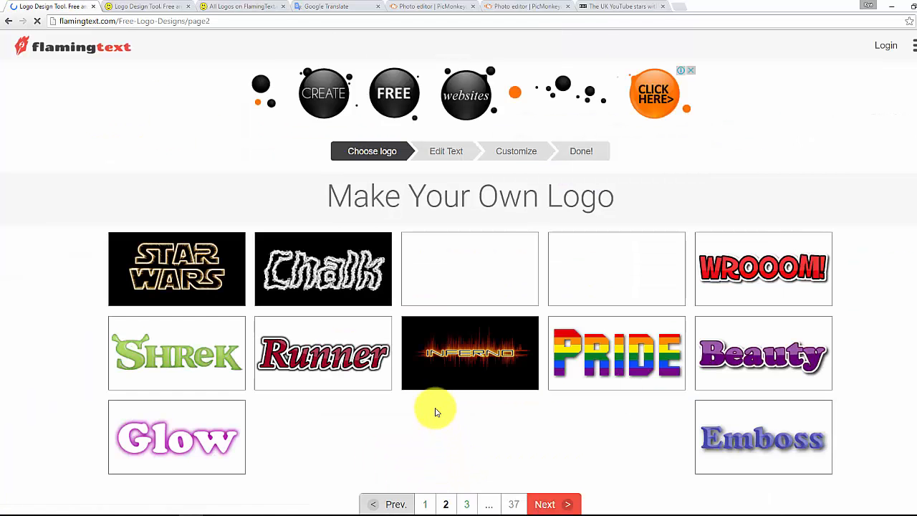
scroll(434, 409, down, 2)
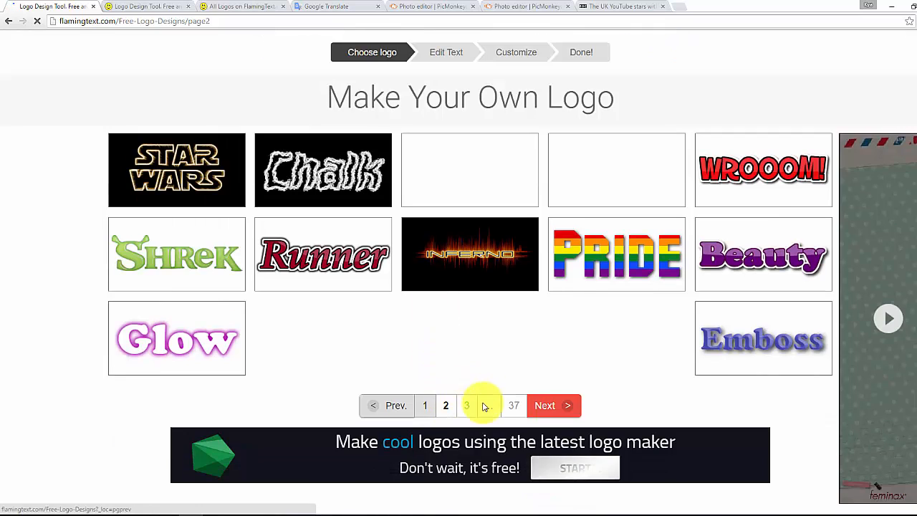
click(468, 407)
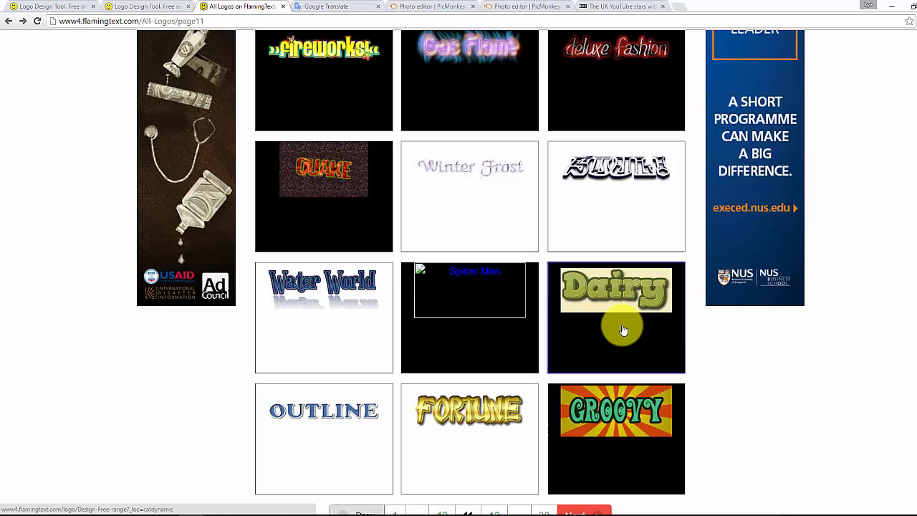
click(605, 331)
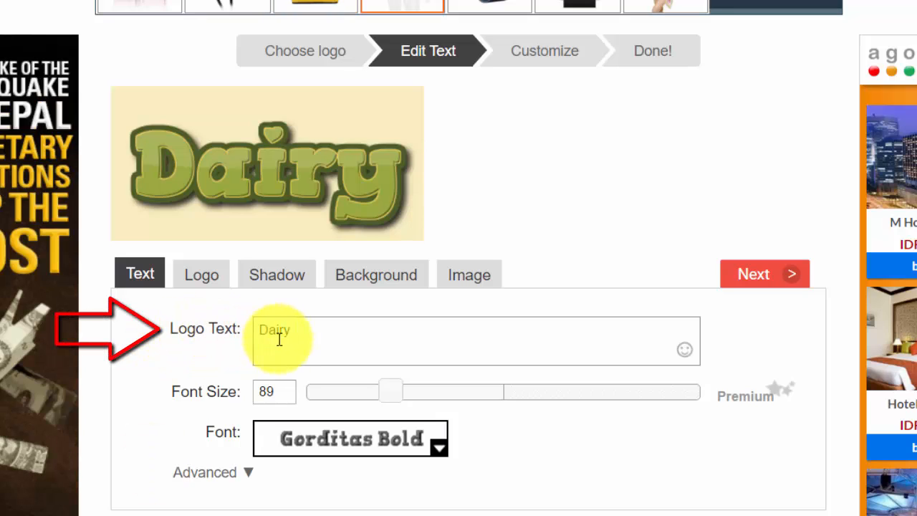
Replace the logo text with "Kya Kaise", splitting the two words onto separate lines
click(302, 338)
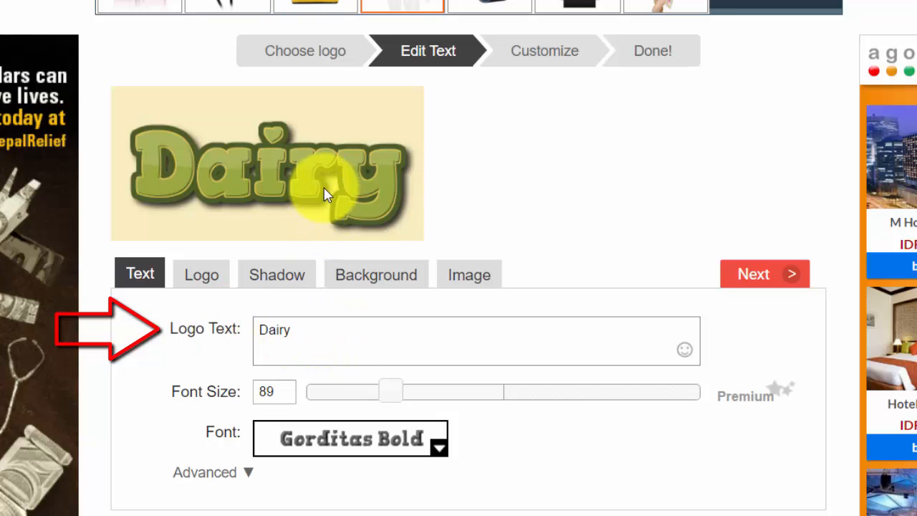
key(BackSpace)
key(BackSpace)
key(BackSpace)
key(BackSpace)
key(BackSpace)
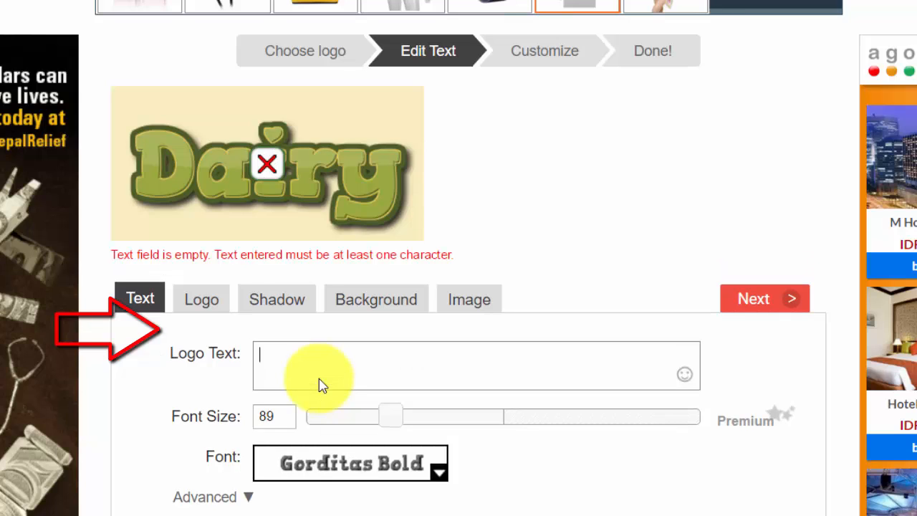
text(Kya)
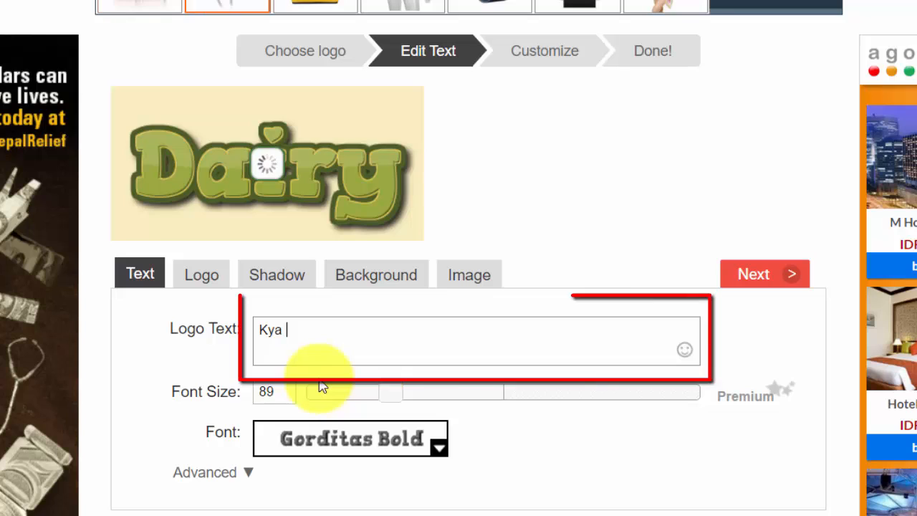
text( Kaise)
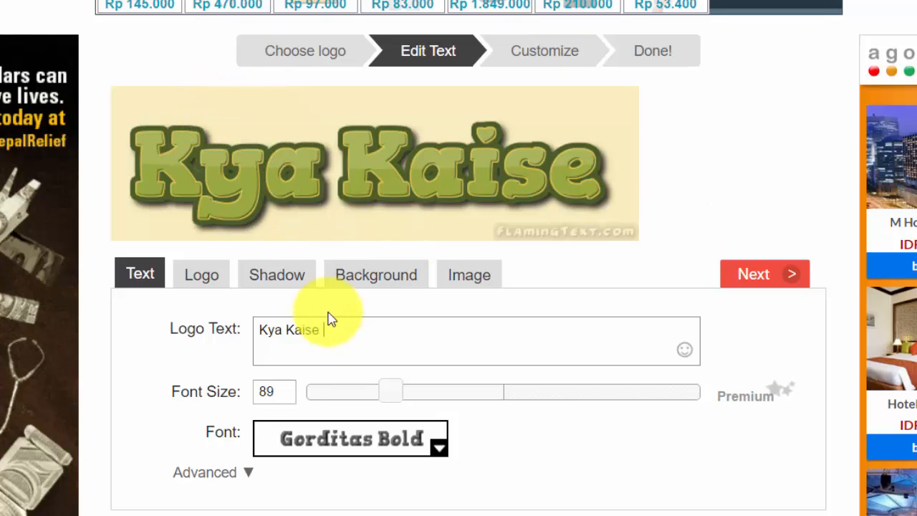
click(287, 329)
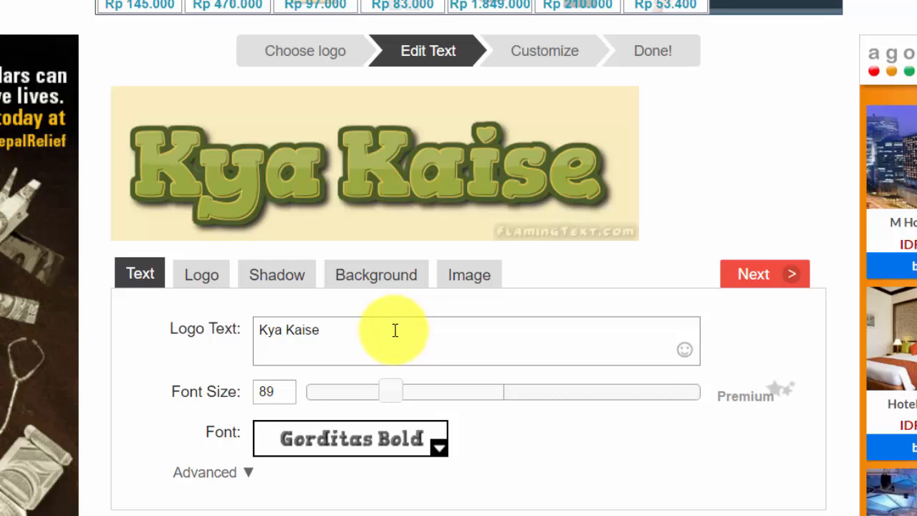
key(Return)
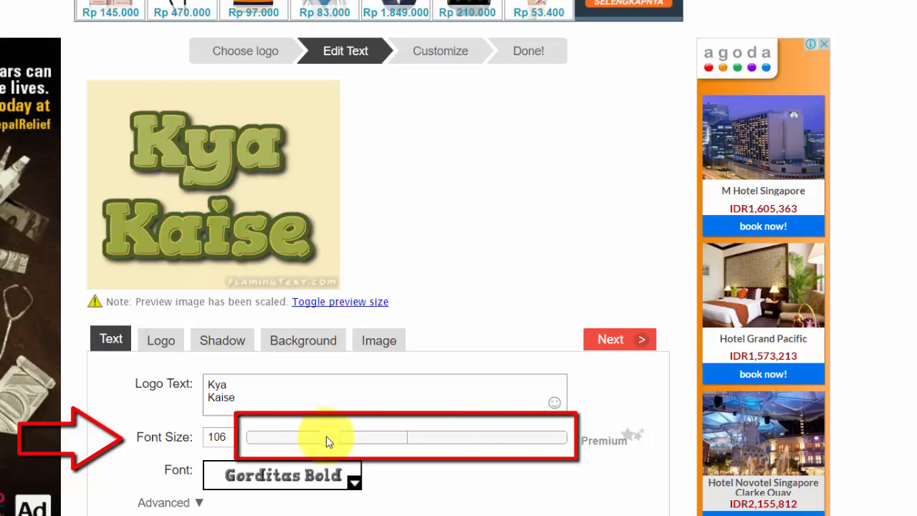
Enlarge the logo text to font size 192, within the free size range
drag(282, 448, 381, 444)
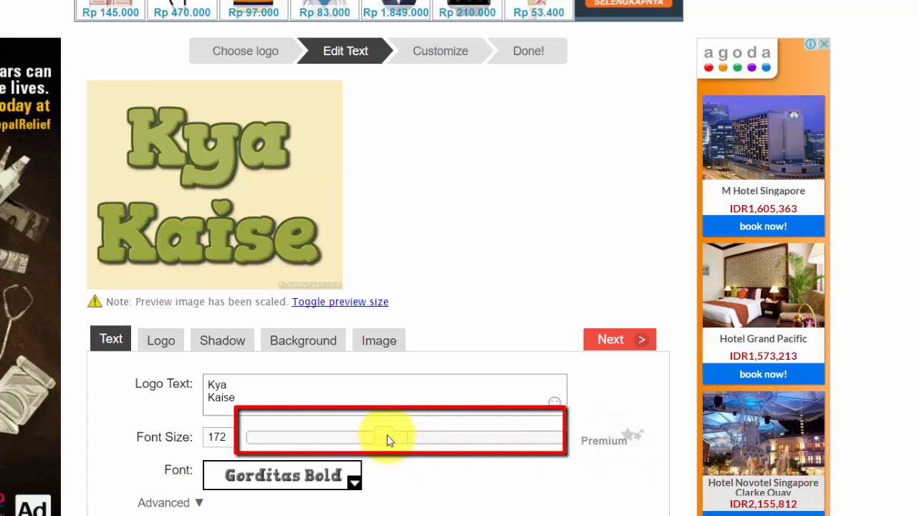
drag(392, 436, 424, 439)
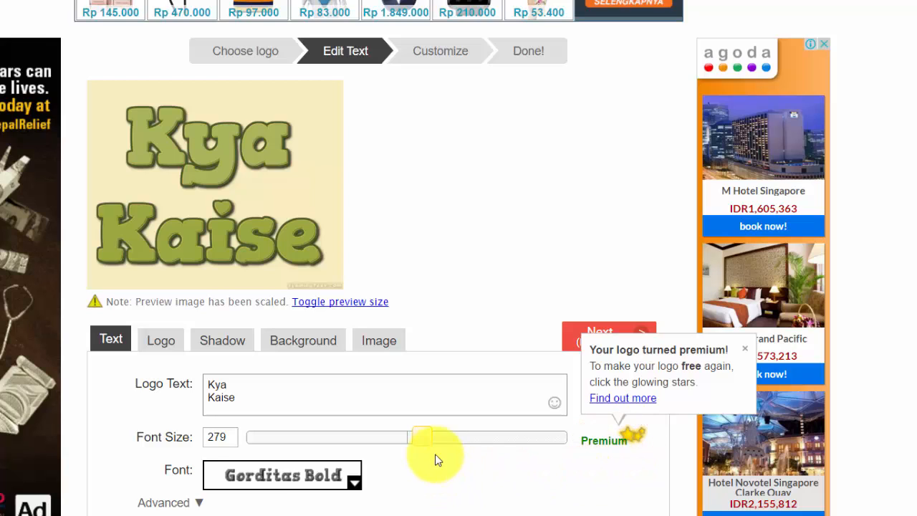
drag(419, 439, 399, 445)
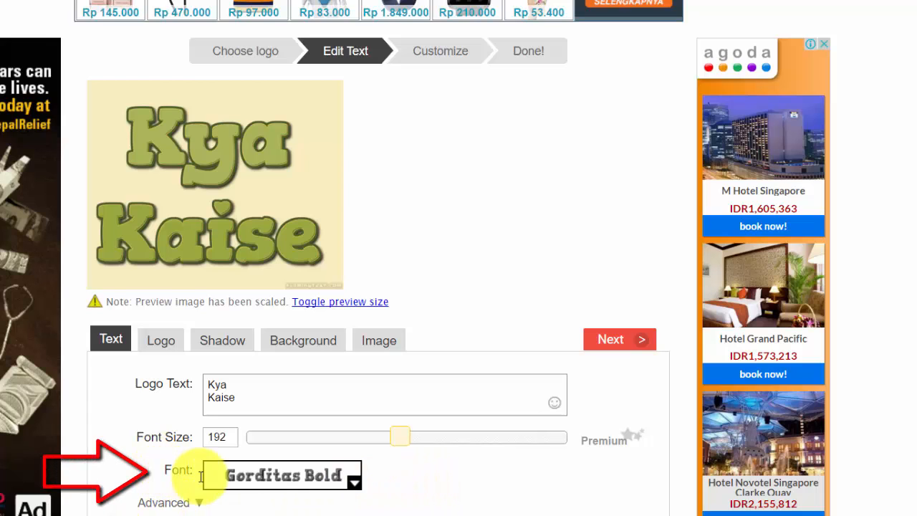
Look through the DingBats, Handwriting, OldEnglish and Rounded font categories without choosing a font
click(354, 487)
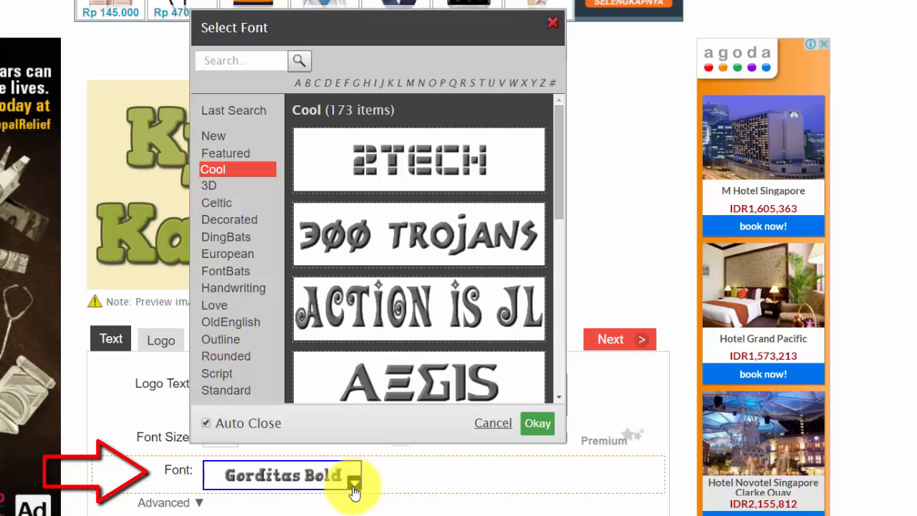
click(215, 237)
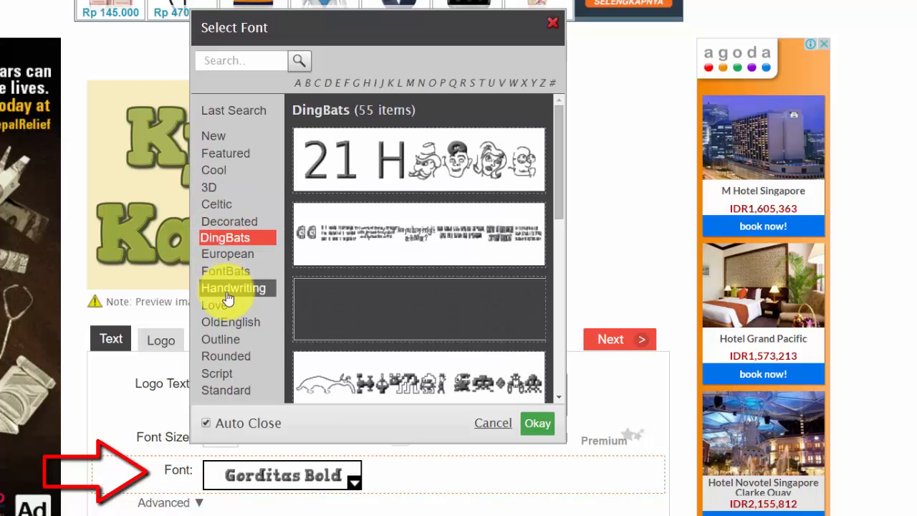
click(228, 292)
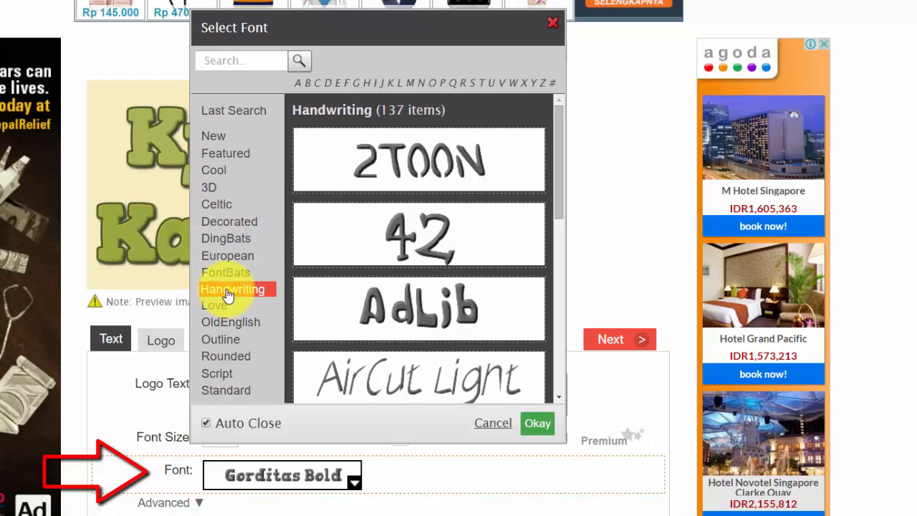
click(235, 324)
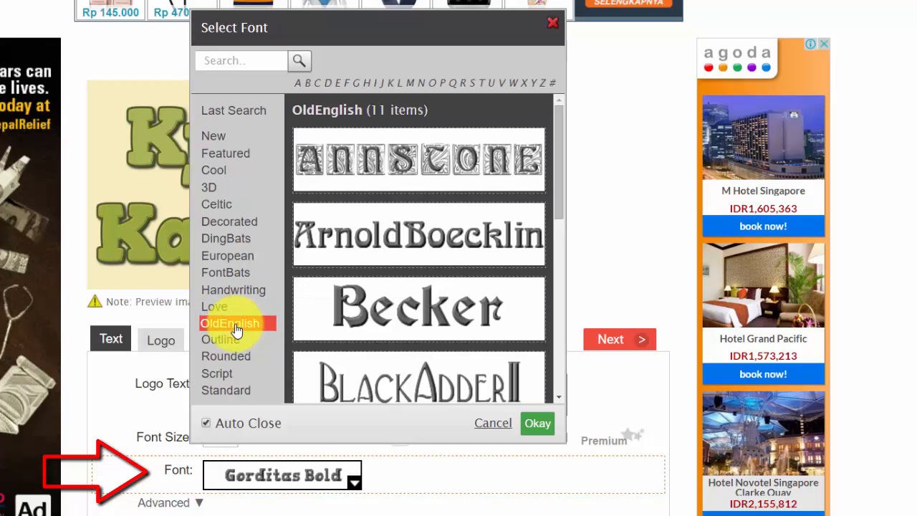
click(236, 359)
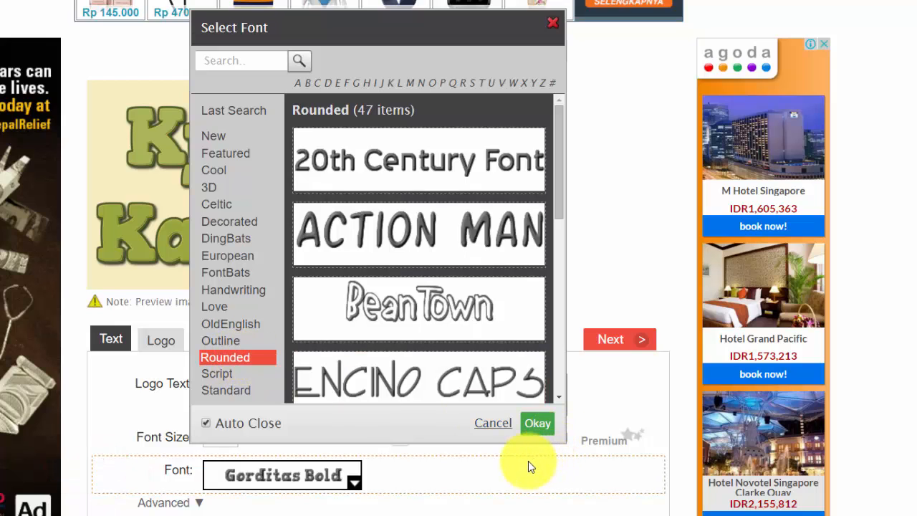
click(494, 425)
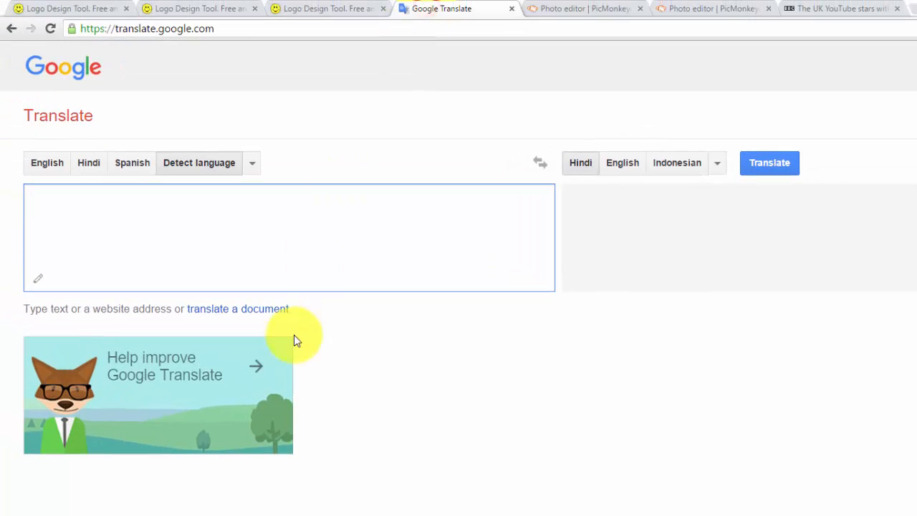
In Google Translate, enter "kya kaise" with Hindi as the source language and convert both words to Hindi script
click(237, 215)
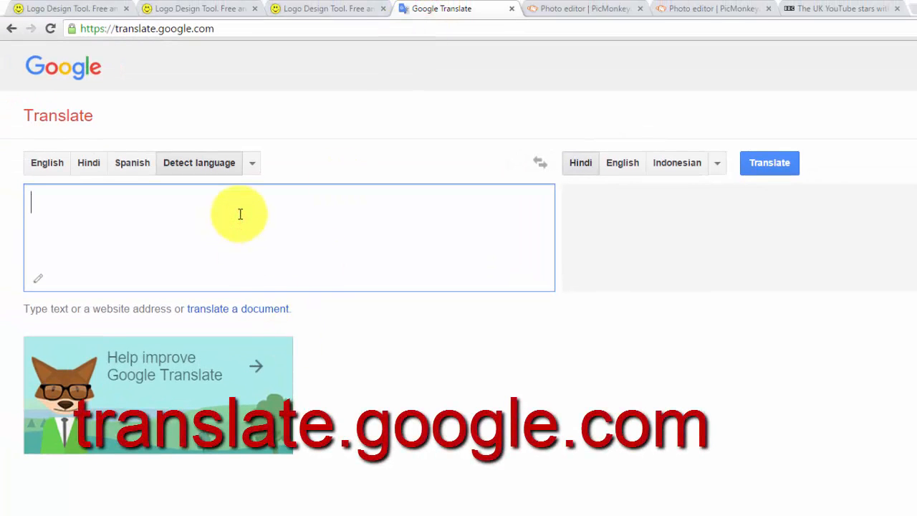
text(kya kaise)
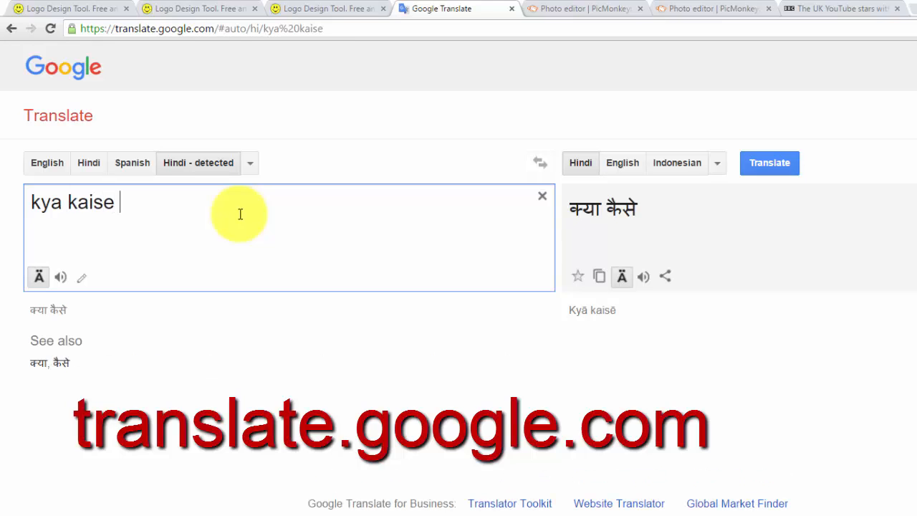
click(86, 162)
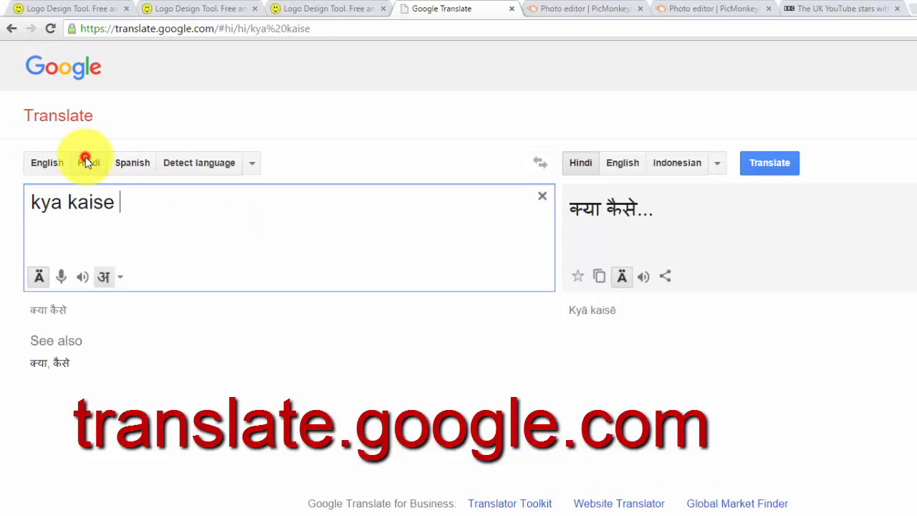
click(63, 201)
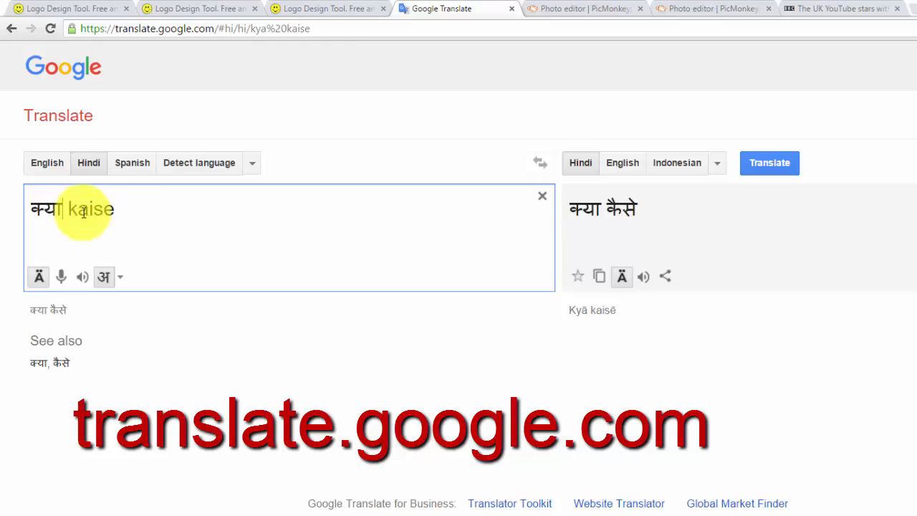
click(120, 205)
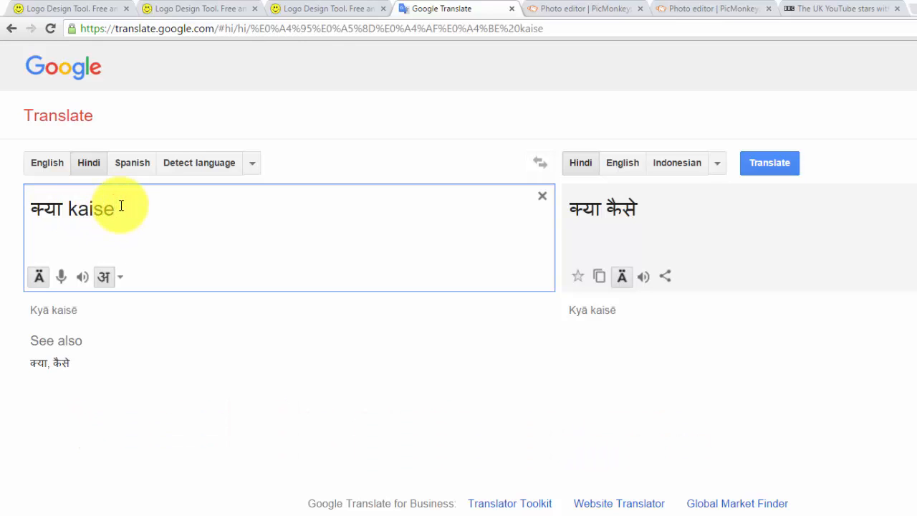
Copy the whole Hindi source text "क्या कैसे"
key(ctrl+a)
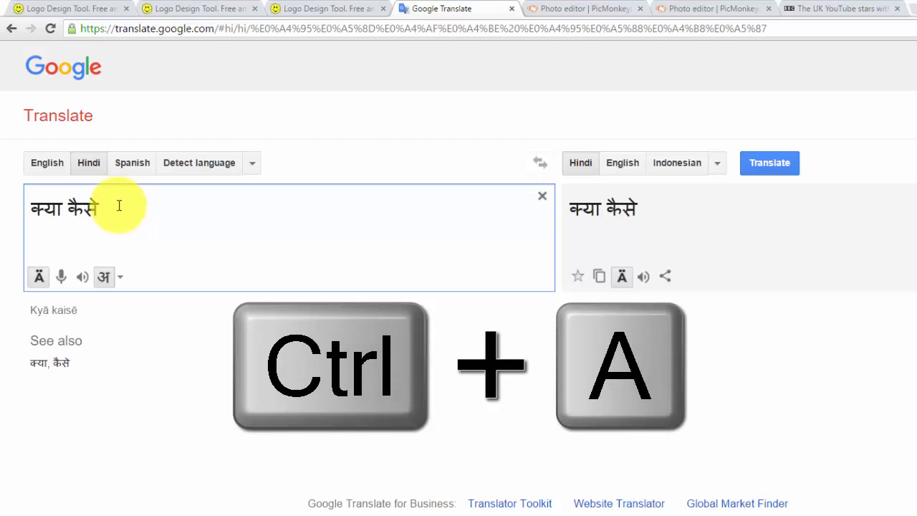
key(ctrl+a)
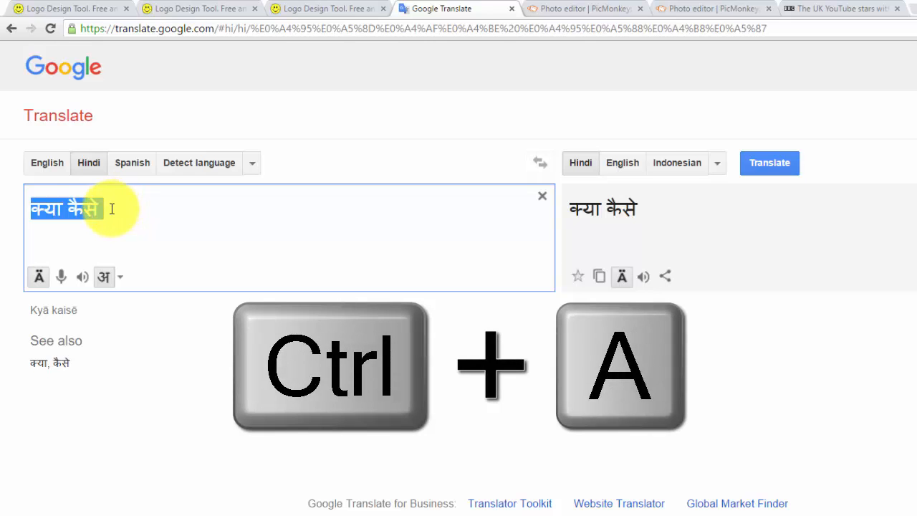
key(ctrl+c)
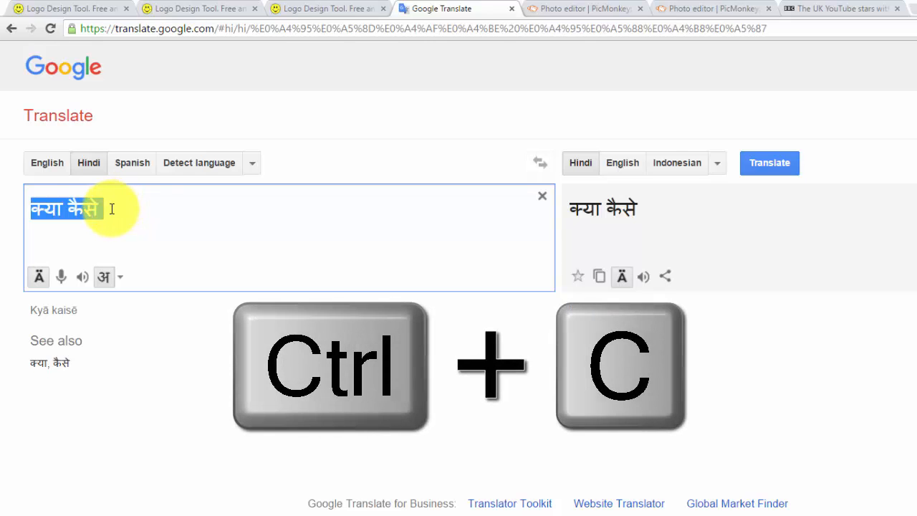
Switch to FlamingText and add the copied Hindi text below "Kaise" in the logo text, with "क्या" and "कैसे" on separate lines
click(184, 7)
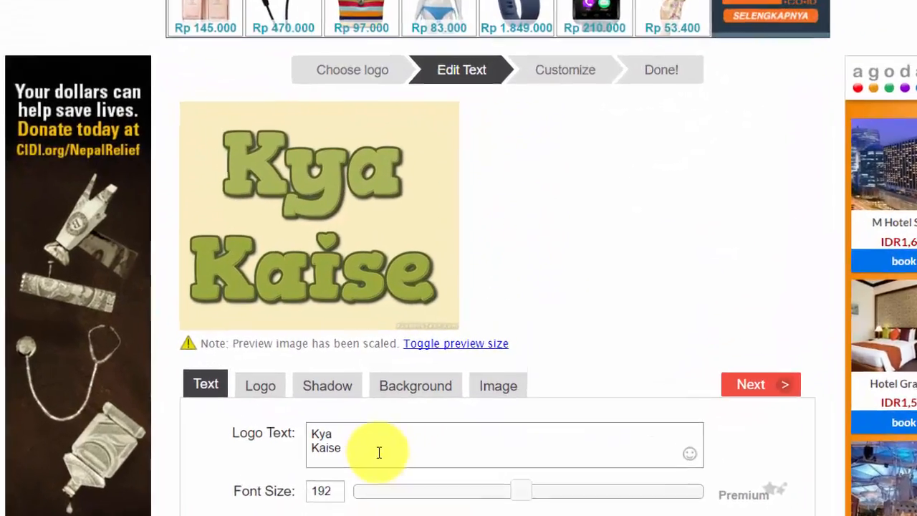
click(440, 456)
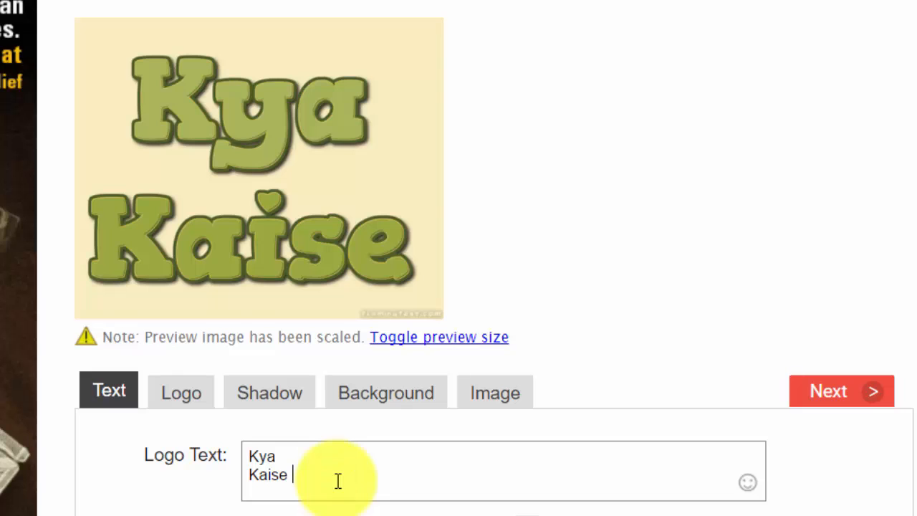
key(Return)
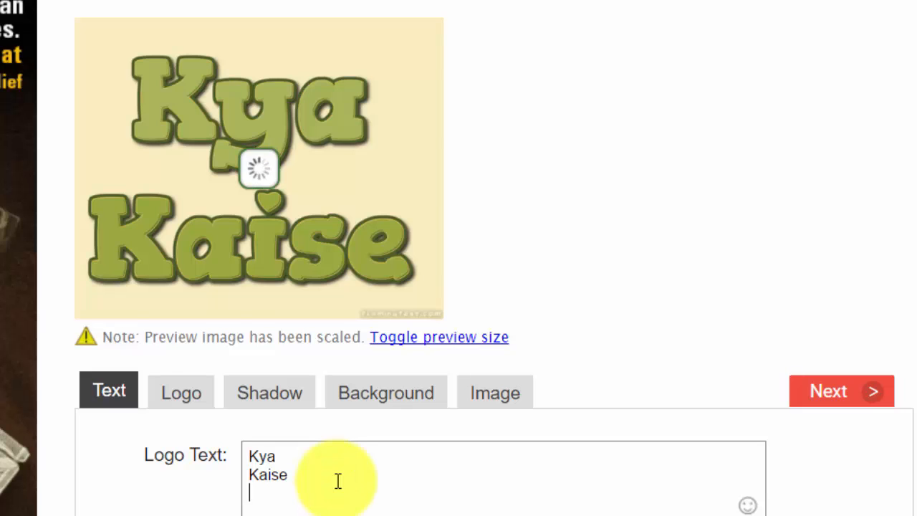
key(ctrl+v)
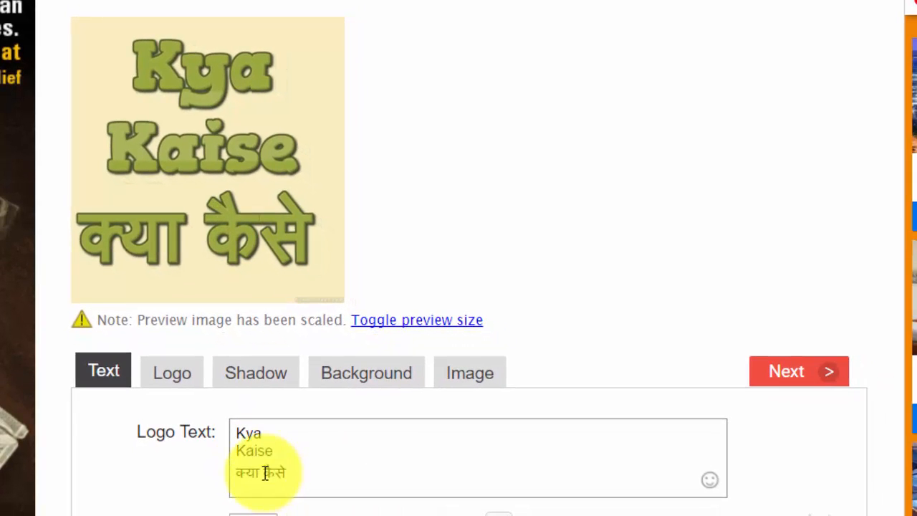
click(265, 473)
key(Return)
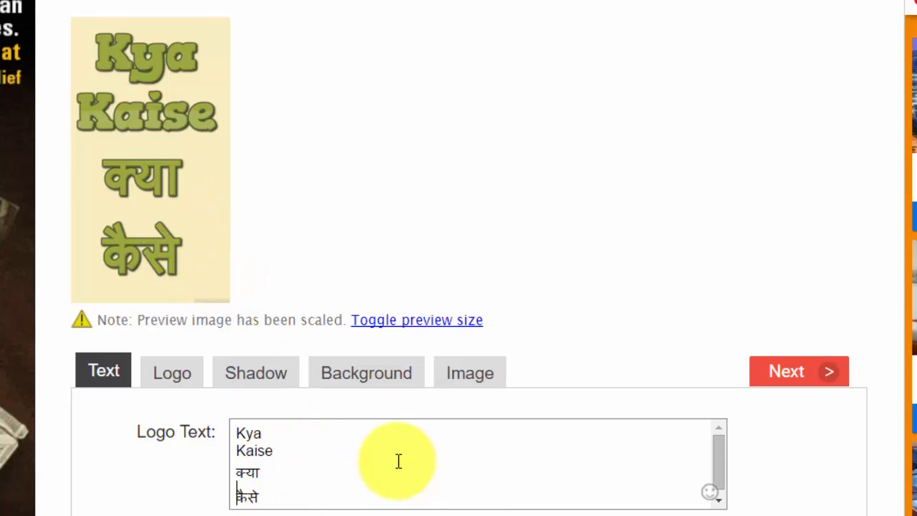
Remove both Hindi lines from the logo text, leaving only "Kya" and "Kaise"
click(291, 496)
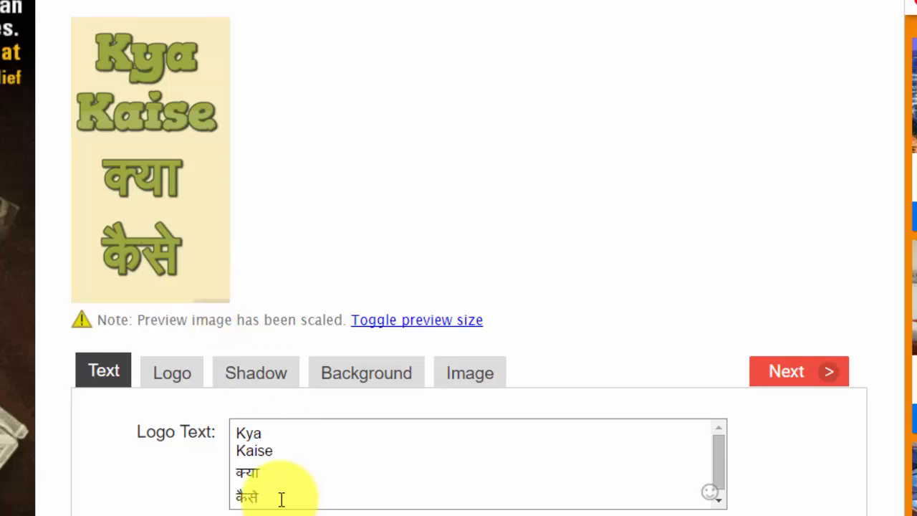
drag(283, 492, 238, 479)
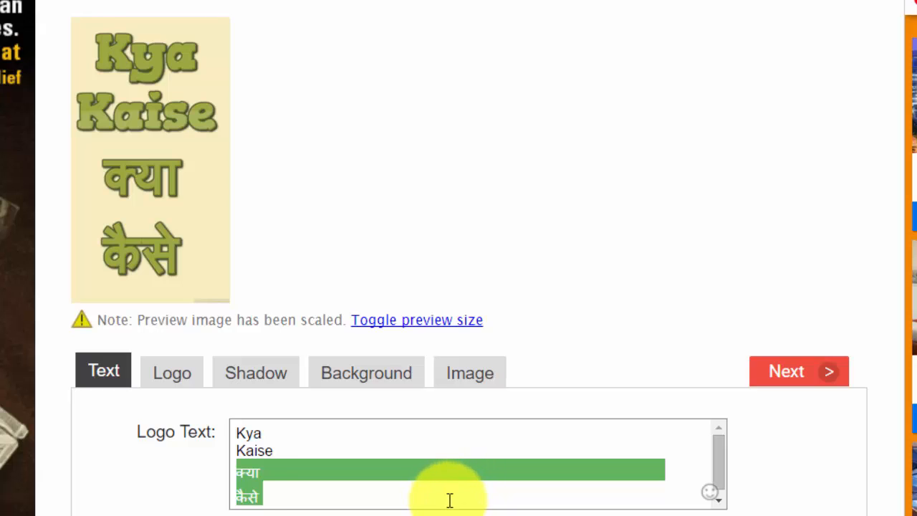
key(BackSpace)
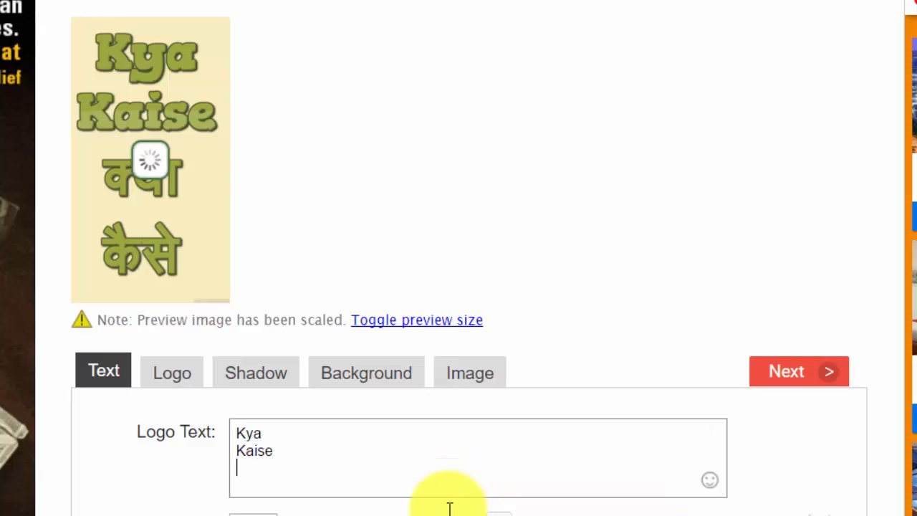
key(BackSpace)
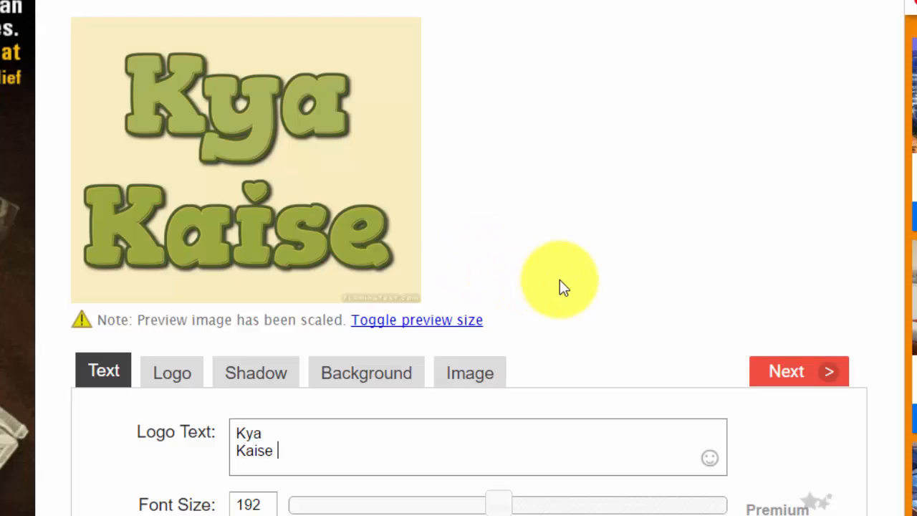
Look at the logo's fill and outline settings and open the fill color picker without changing the color
click(176, 377)
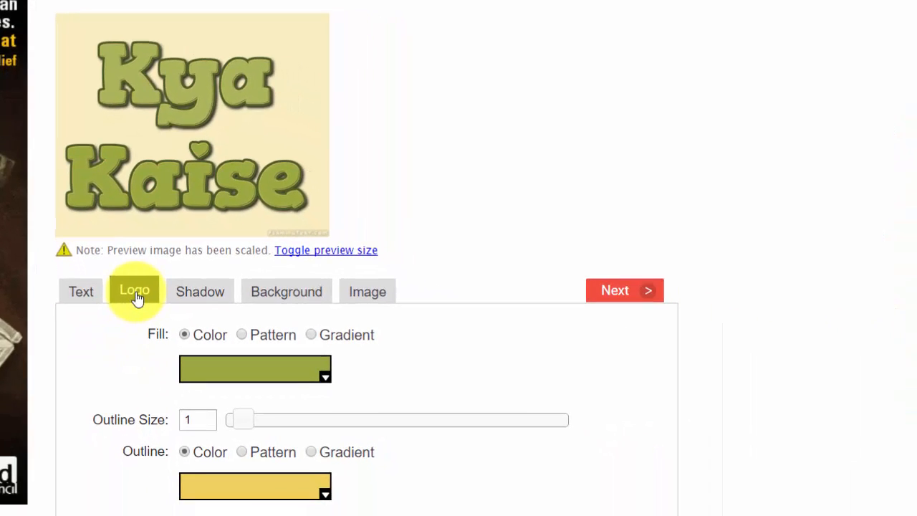
scroll(132, 295, down, 2)
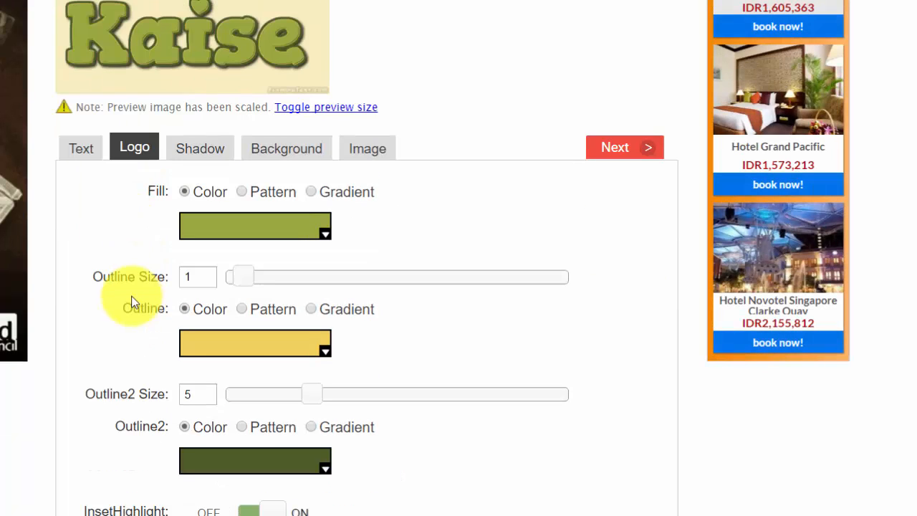
click(325, 234)
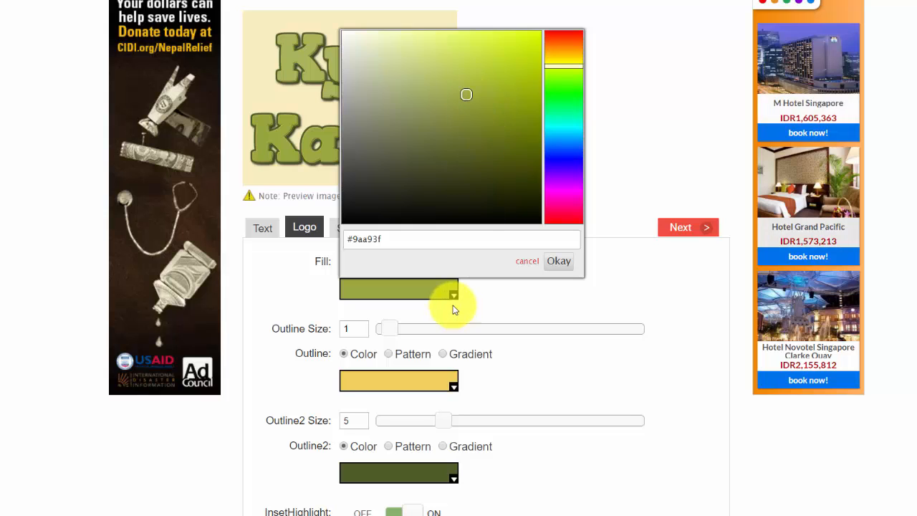
click(526, 371)
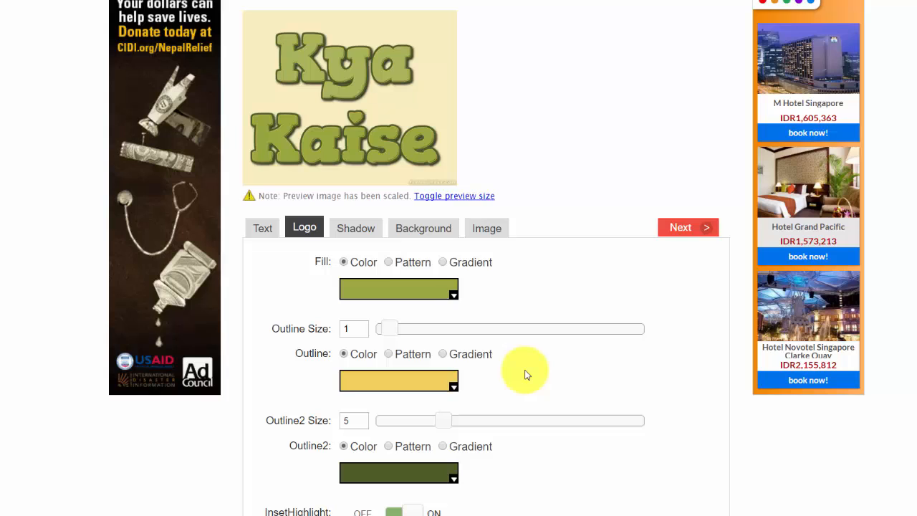
Try a pattern fill on the logo and browse the Standard patterns without choosing another one
click(388, 262)
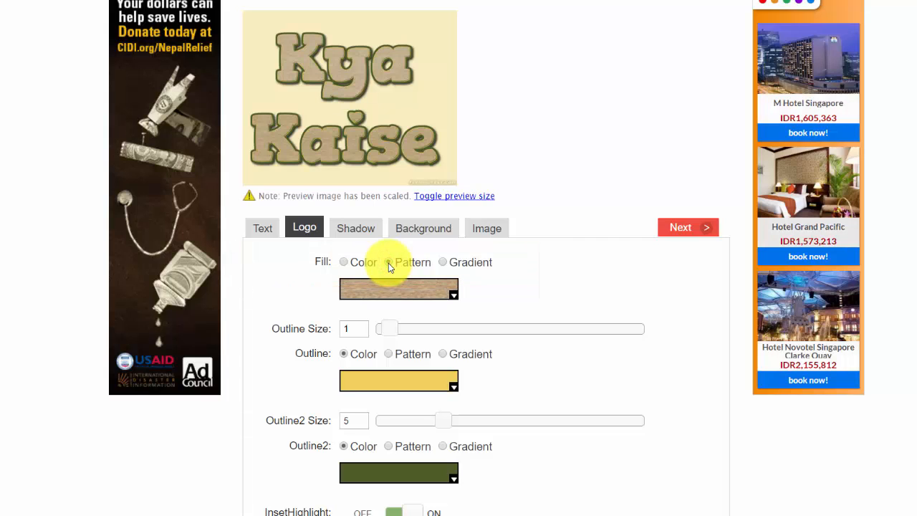
click(453, 297)
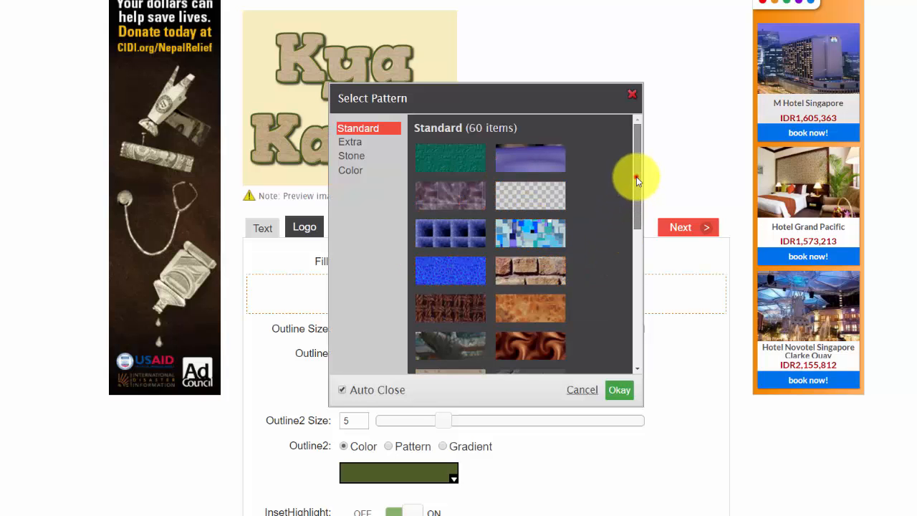
scroll(637, 179, down, 7)
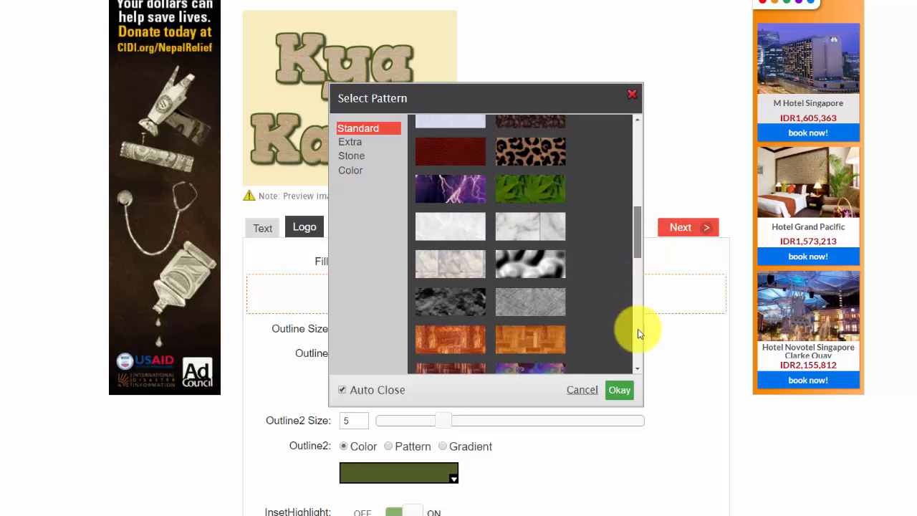
scroll(640, 332, up, 6)
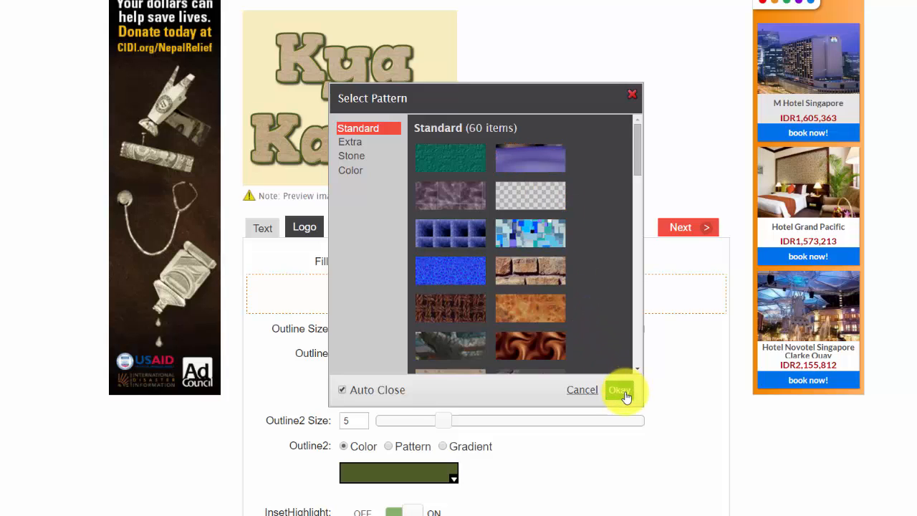
click(581, 391)
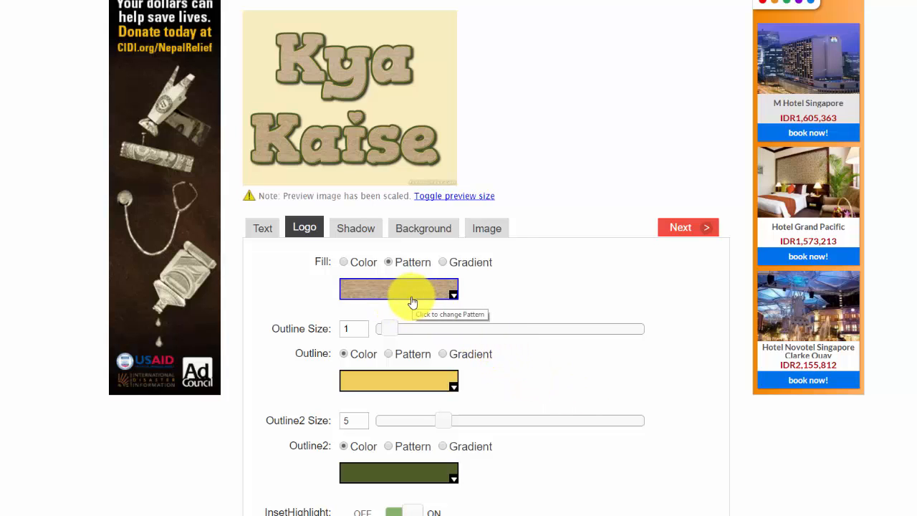
Try a gradient fill on the logo, browse the Standard gradients without choosing one, and restore the solid color fill
click(443, 262)
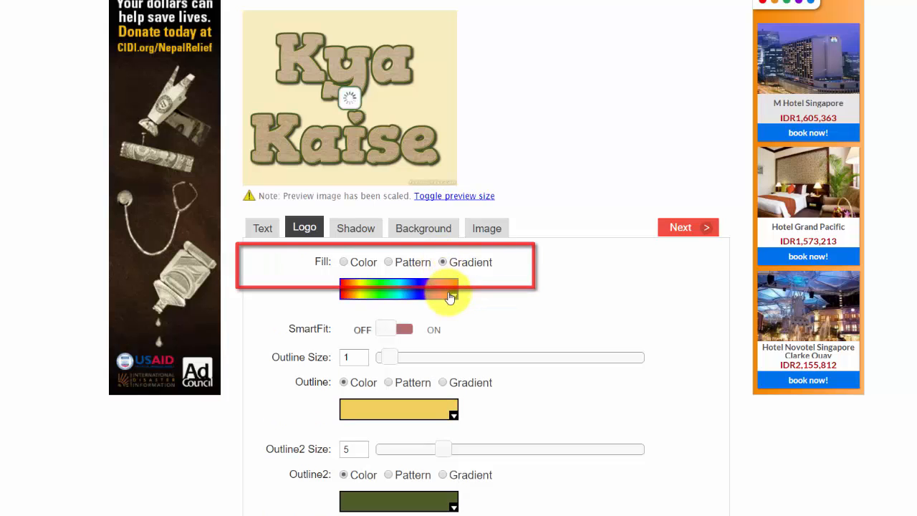
click(447, 293)
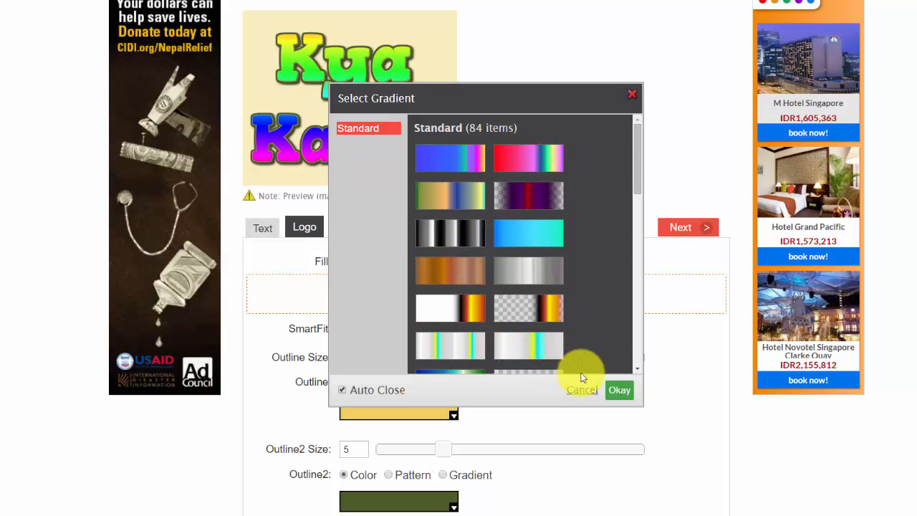
scroll(640, 367, down, 15)
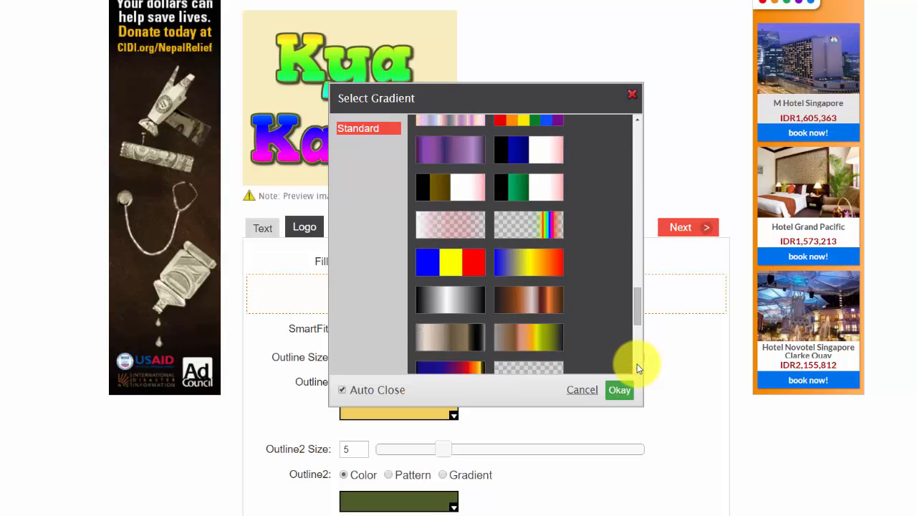
click(583, 391)
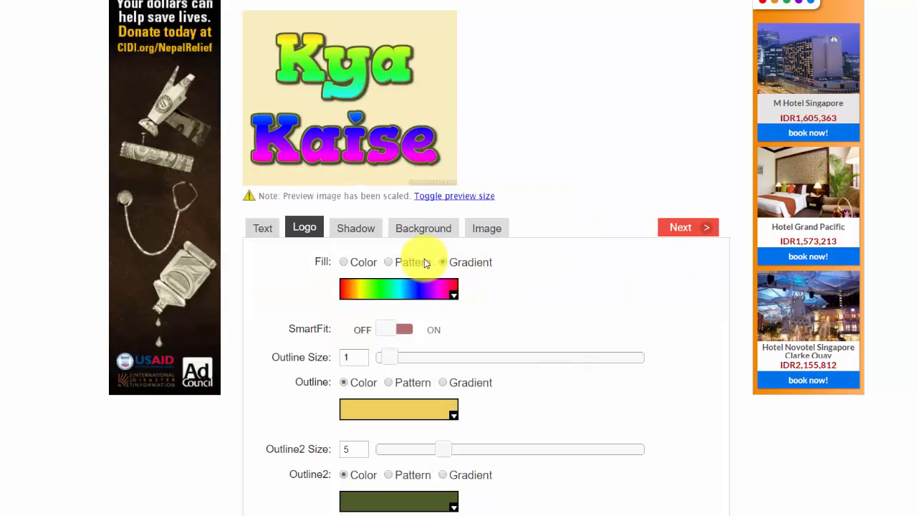
click(342, 263)
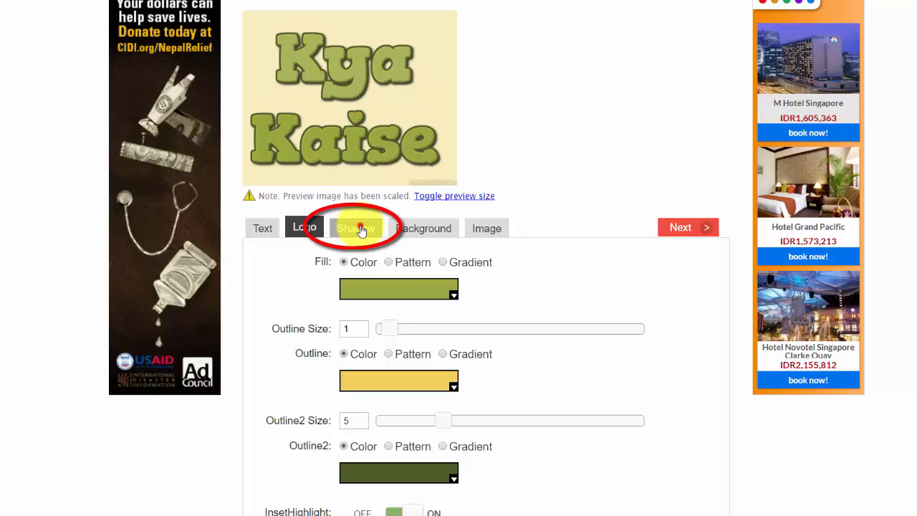
Try the Reflection, Glow and Normal shadow types on the logo and set the shadow type to None
click(361, 230)
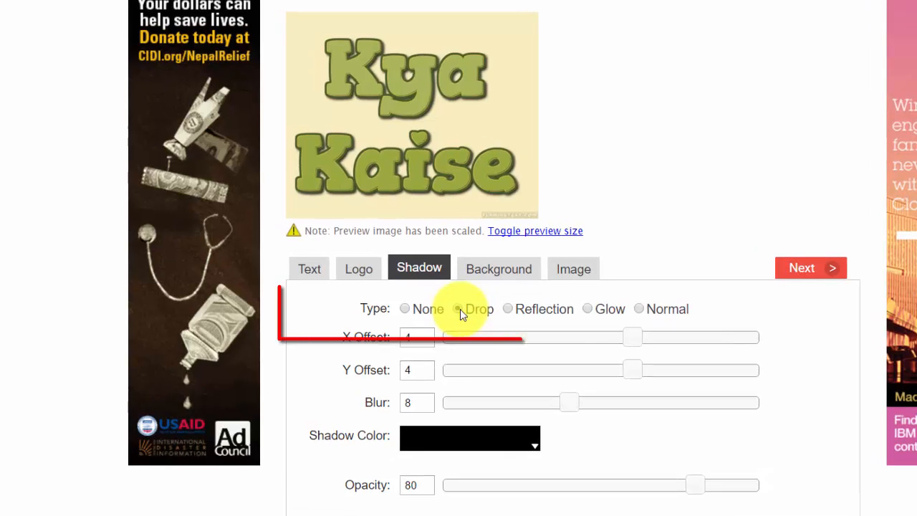
click(507, 309)
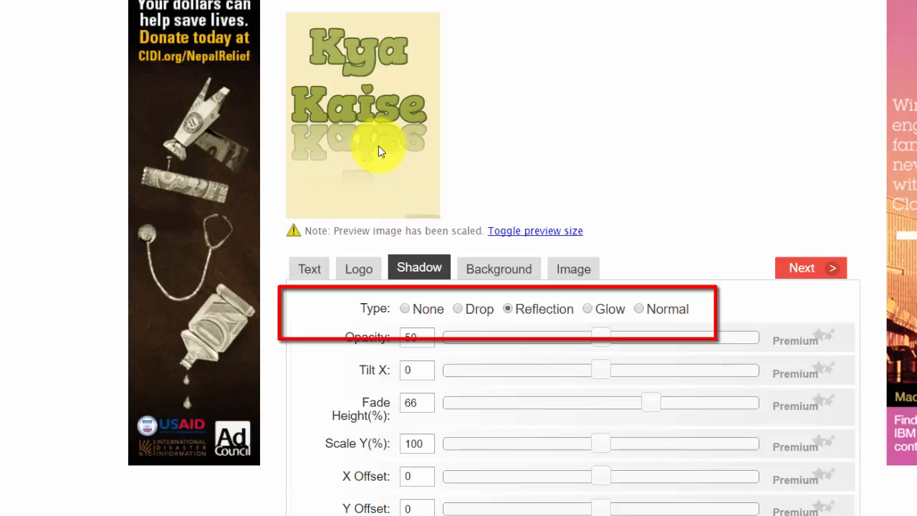
click(595, 308)
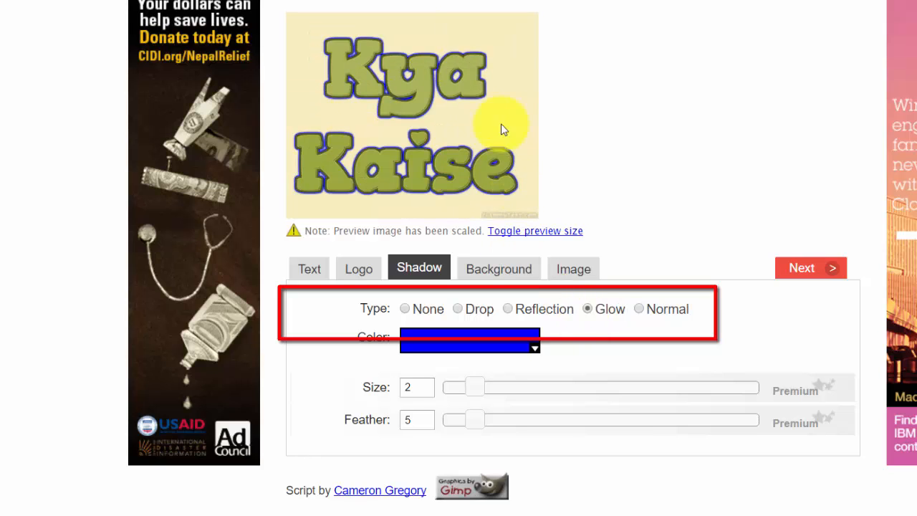
click(640, 310)
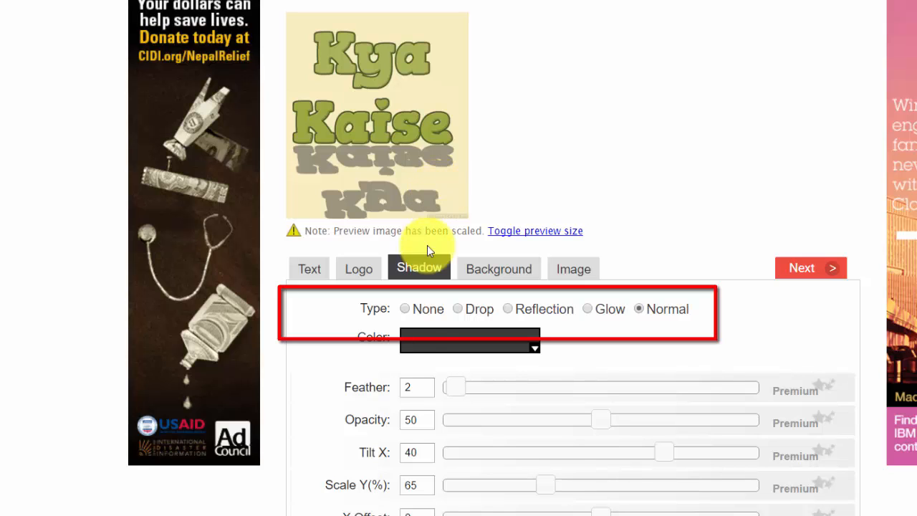
click(406, 309)
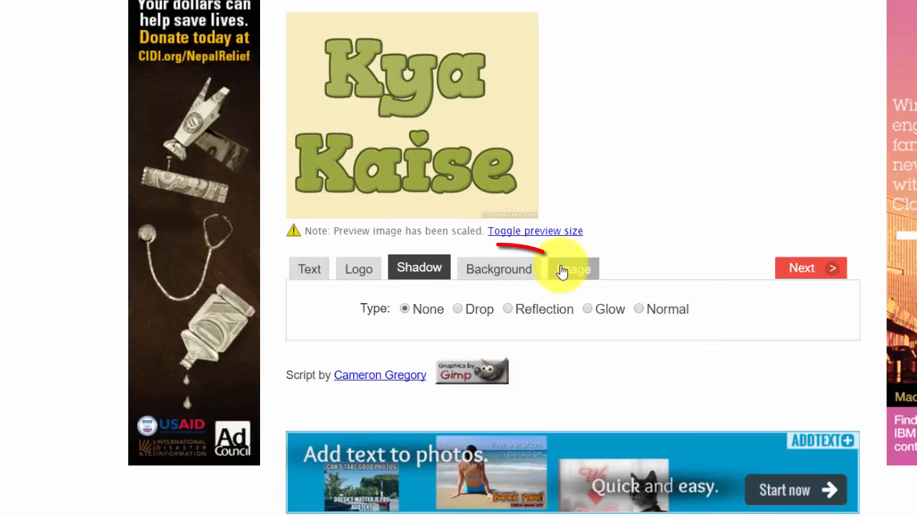
Set the logo's background type to Transparent, leaving the background color unedited
click(496, 273)
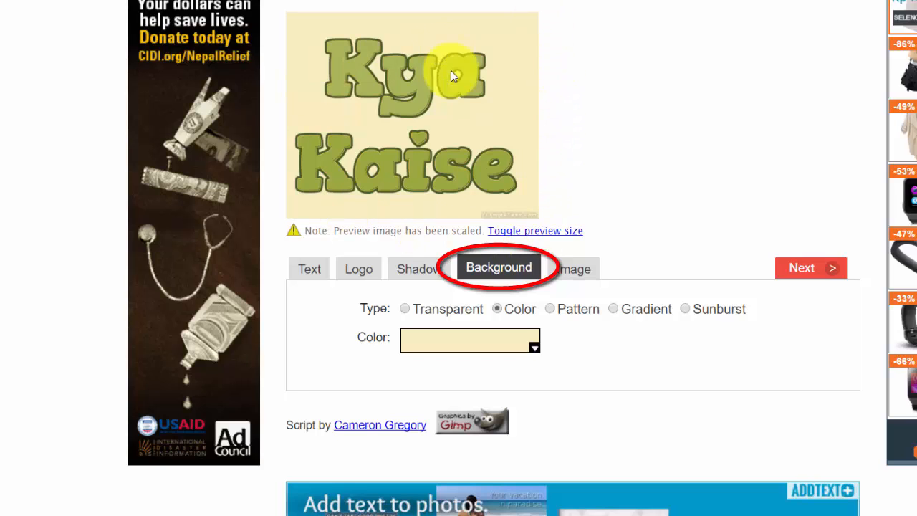
click(523, 350)
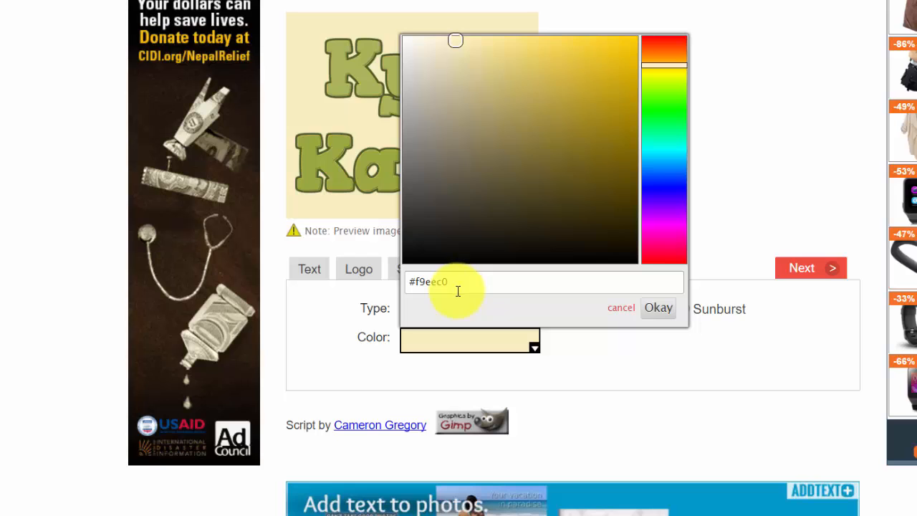
click(622, 311)
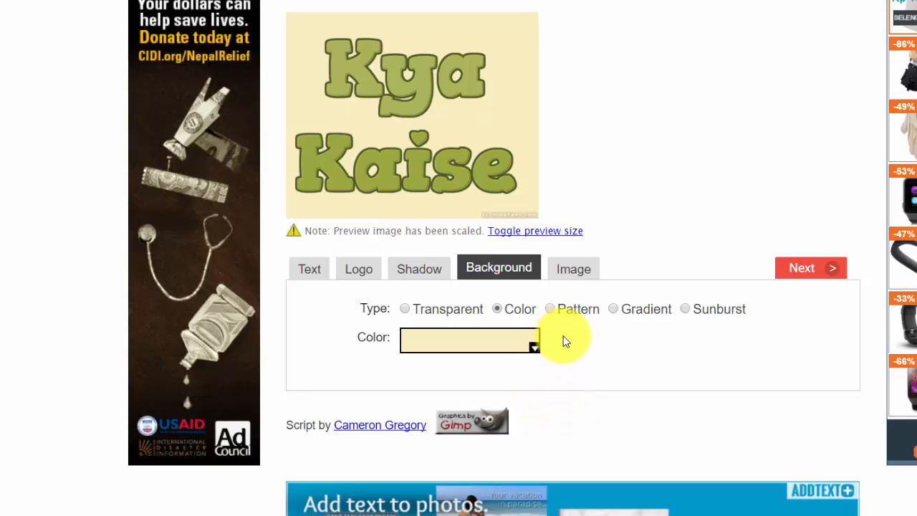
click(406, 311)
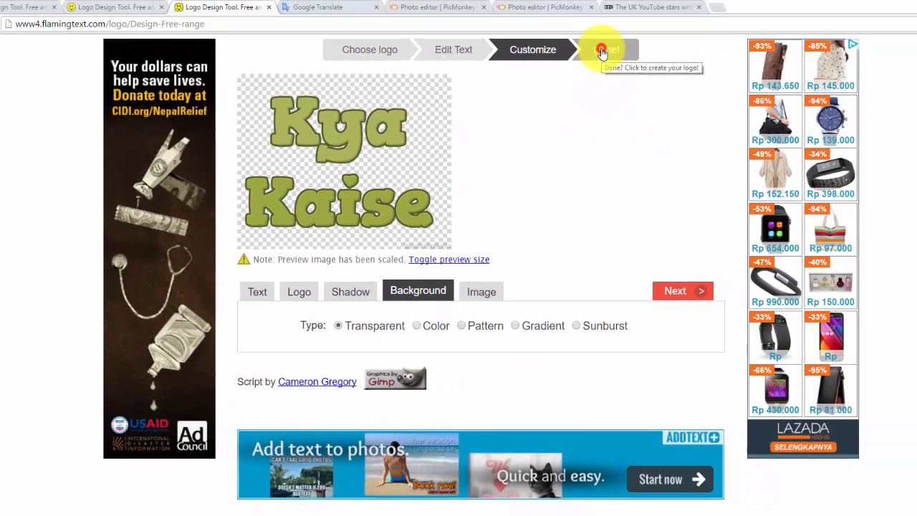
Create the finished logo and review the resulting image down to its download options
click(602, 52)
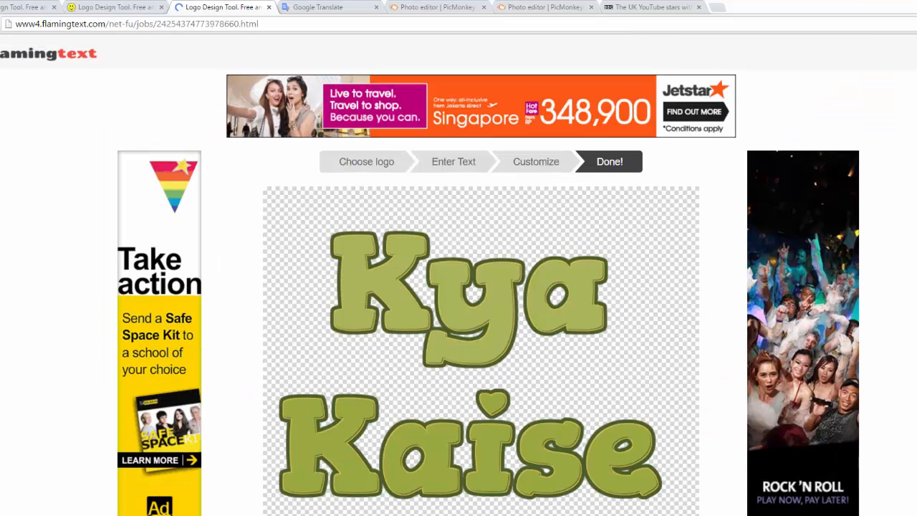
scroll(481, 287, down, 2)
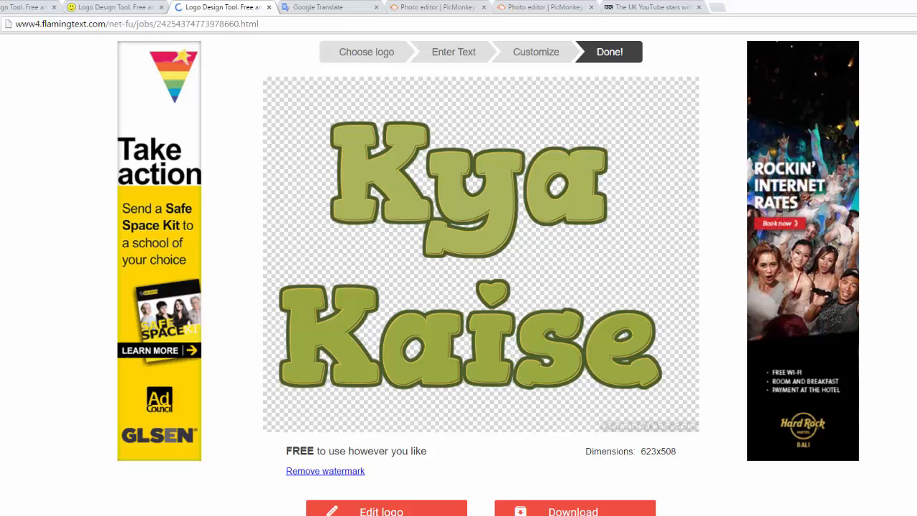
scroll(481, 286, down, 1)
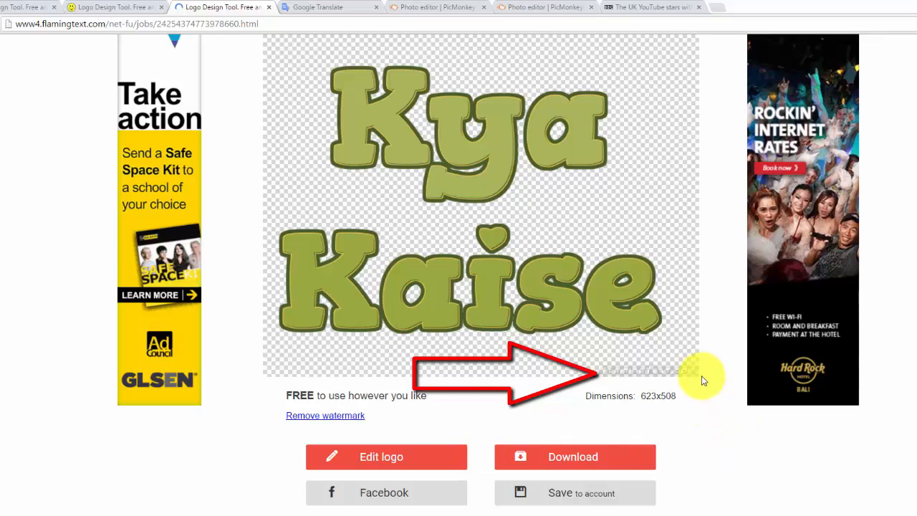
Download the finished logo as a PNG named "Kya Kaise New YT Icon" into the YT Profile Pic folder
click(618, 459)
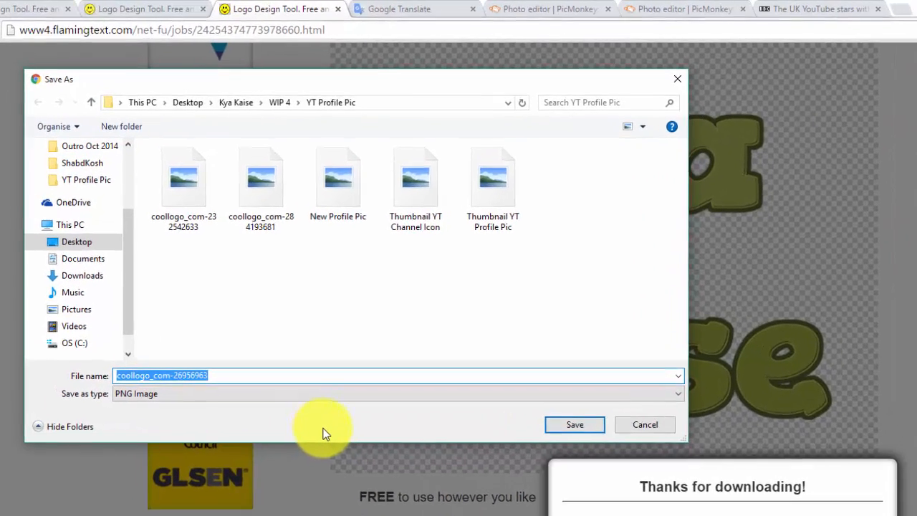
text(Kya Kaise New)
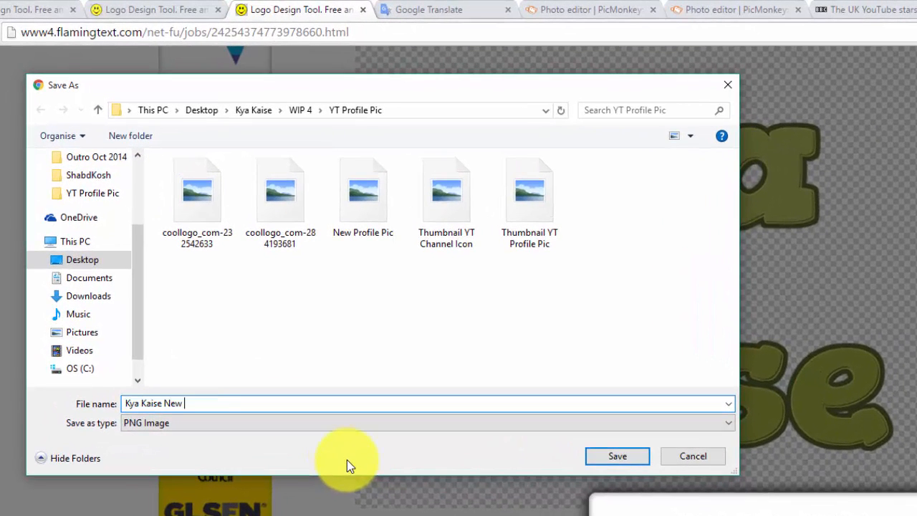
text( YT Icon)
click(620, 462)
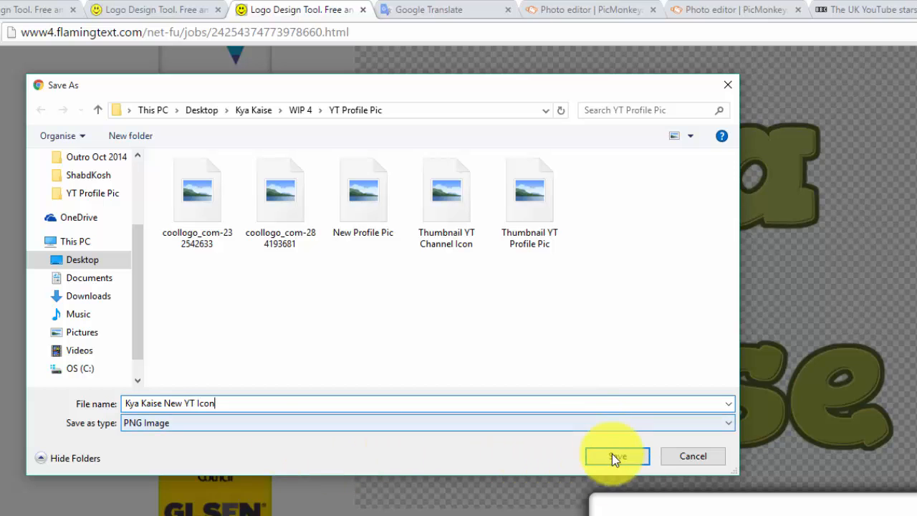
click(614, 459)
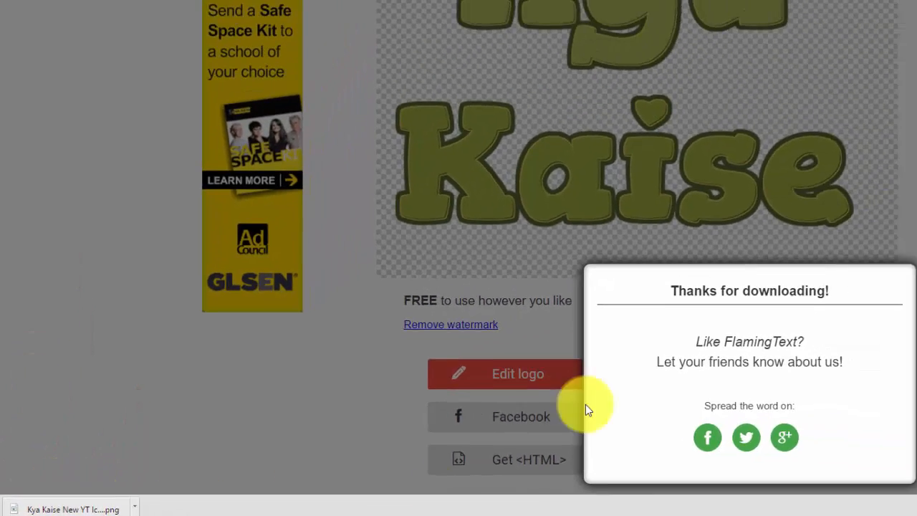
click(606, 409)
scroll(607, 409, up, 2)
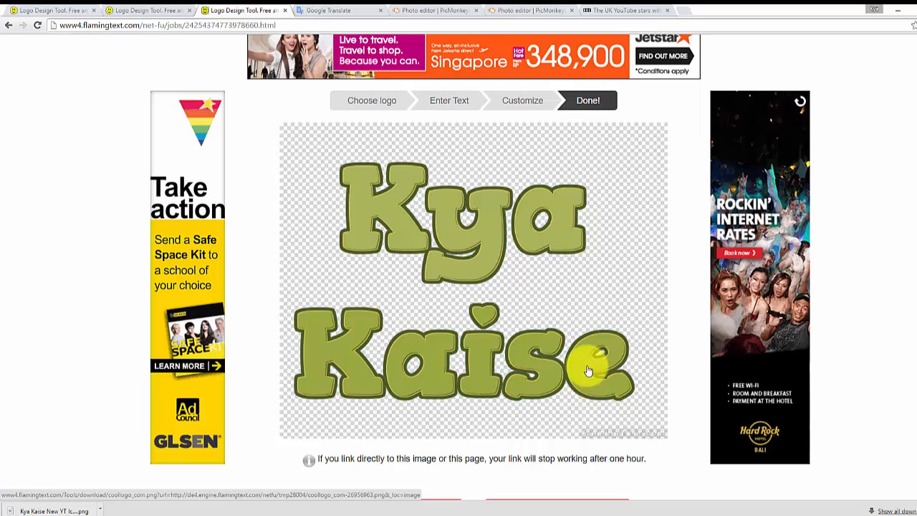
Switch to PicMonkey and start the free editor with its sample photo
click(423, 8)
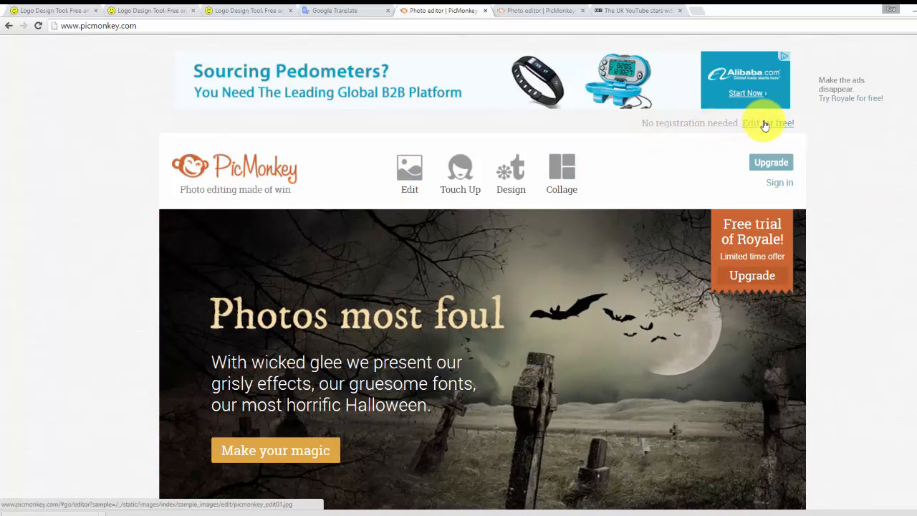
click(773, 126)
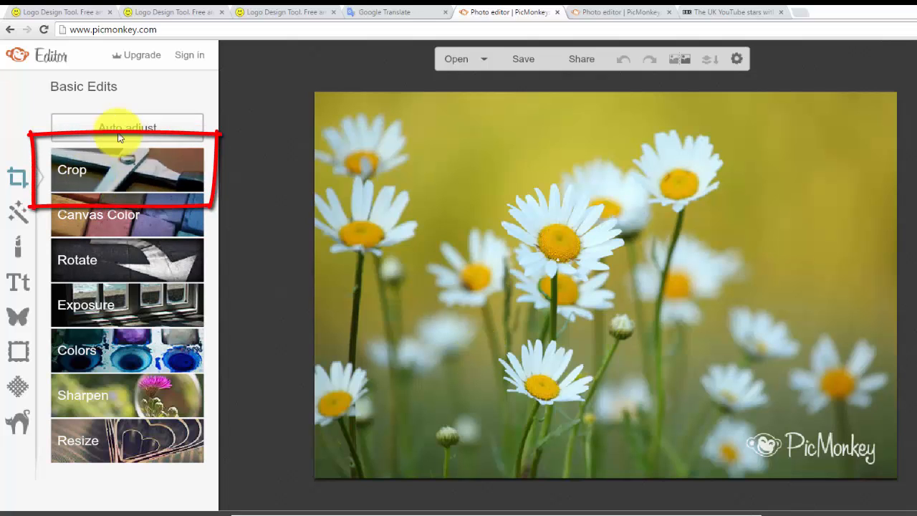
Crop the daisy photo to 800 x 800 with Scale photo enabled
click(103, 172)
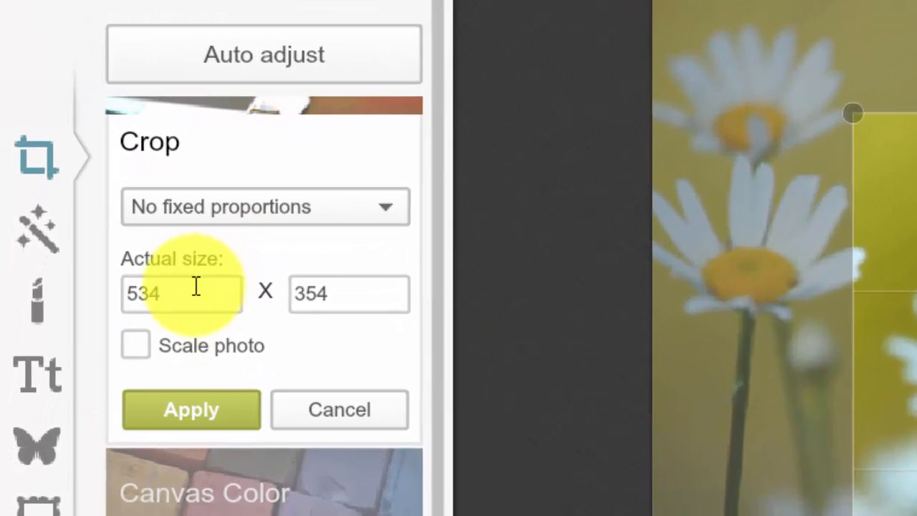
click(196, 286)
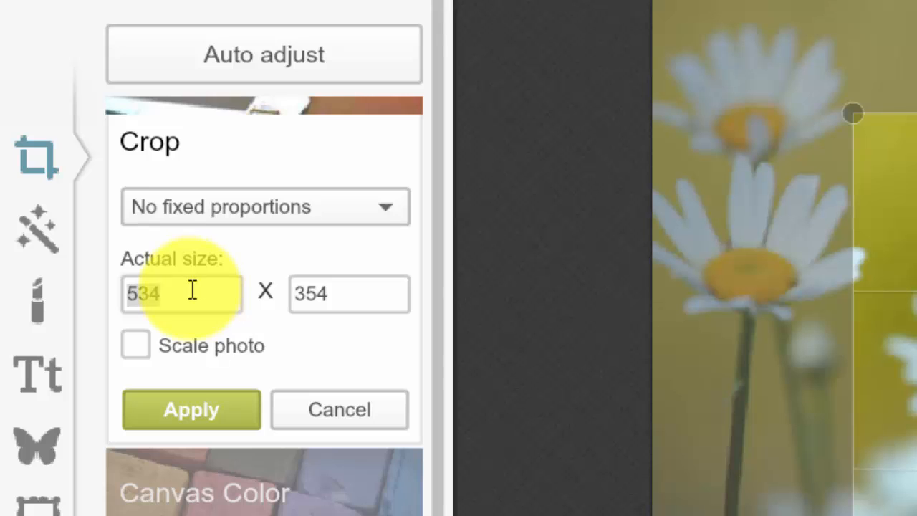
text(800)
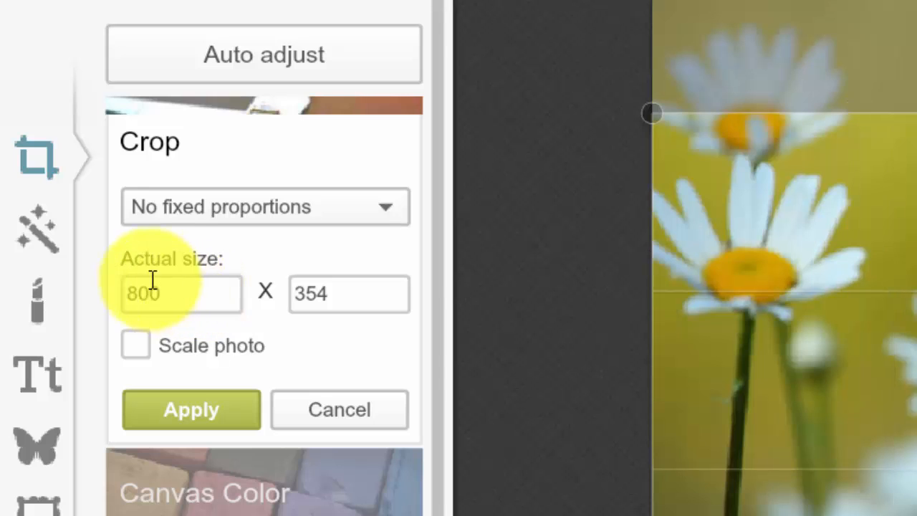
click(135, 346)
click(375, 297)
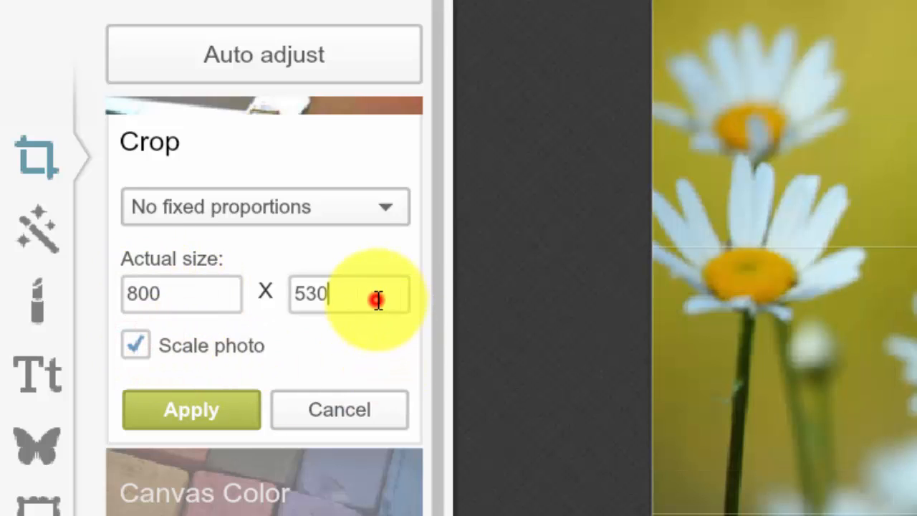
key(BackSpace)
key(BackSpace)
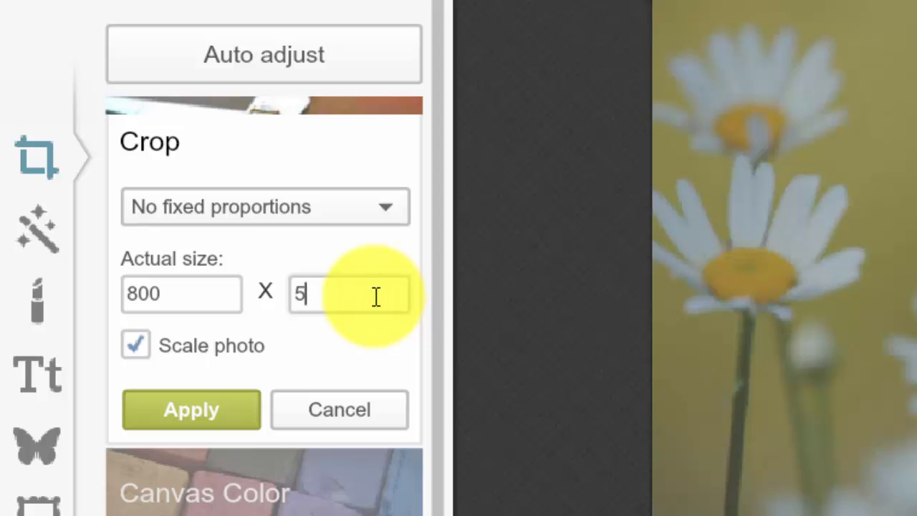
text(800)
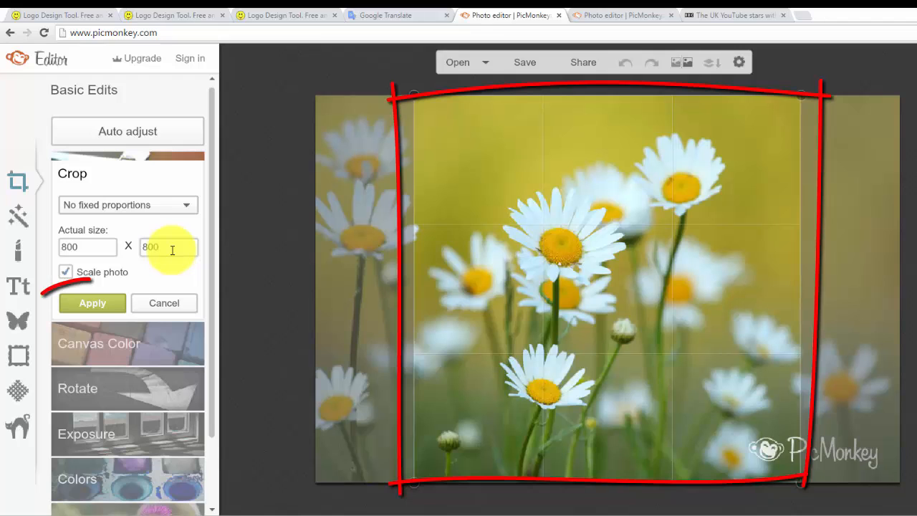
click(116, 305)
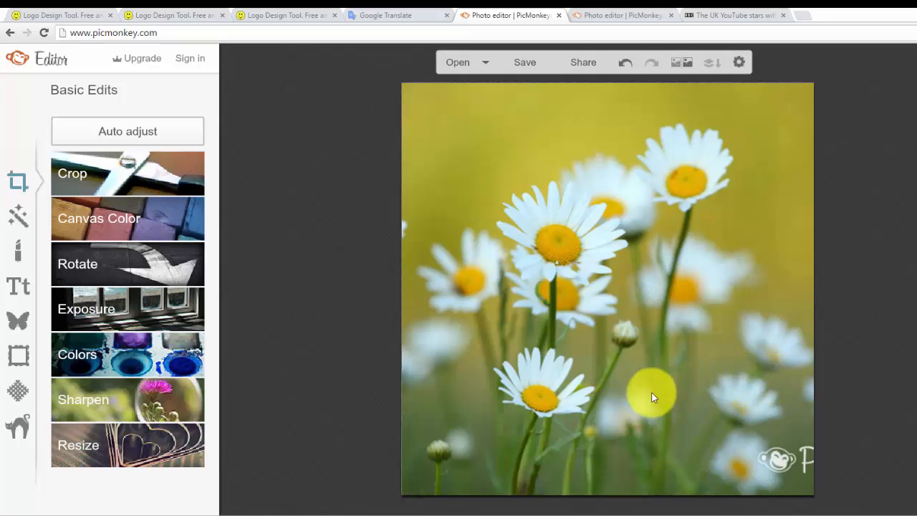
click(552, 427)
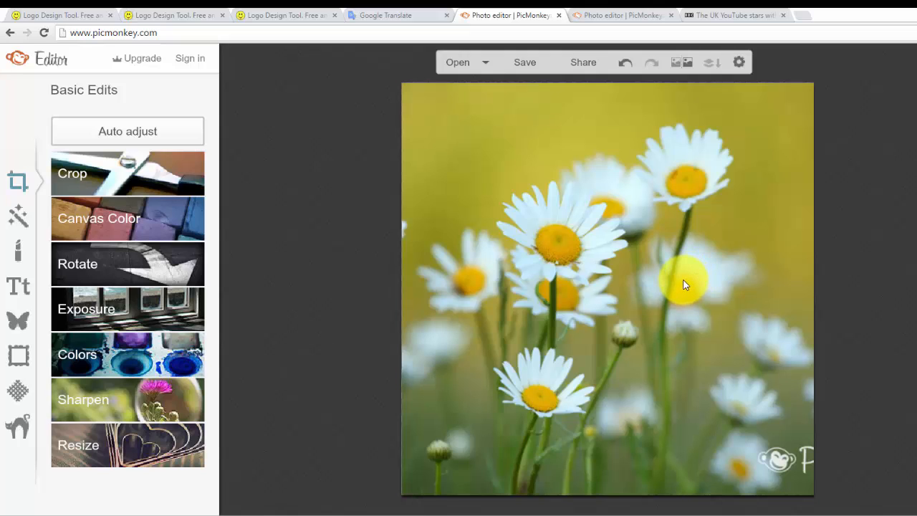
Add a black square from the Geometric overlays to the photo
click(17, 327)
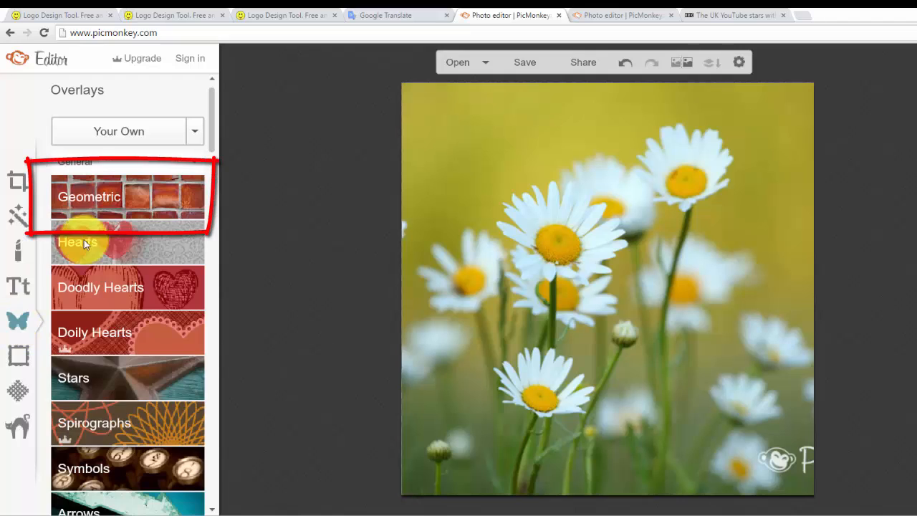
click(140, 195)
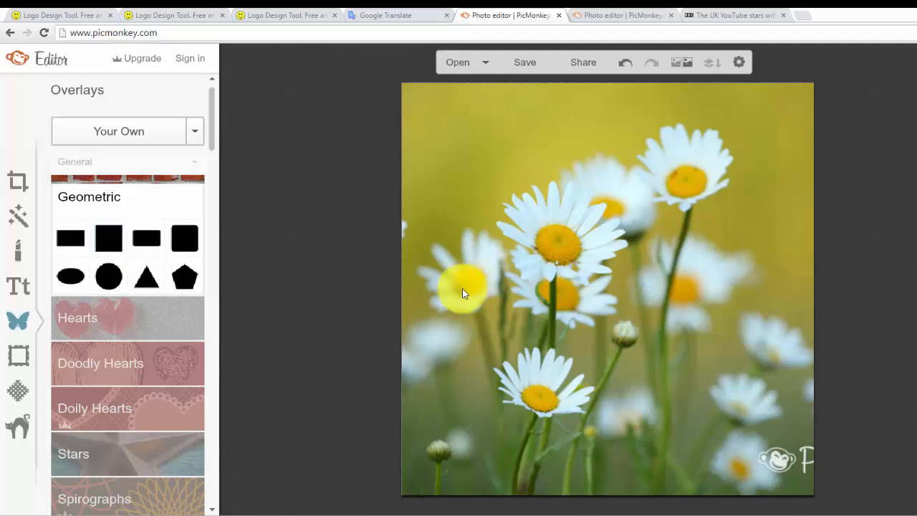
click(120, 248)
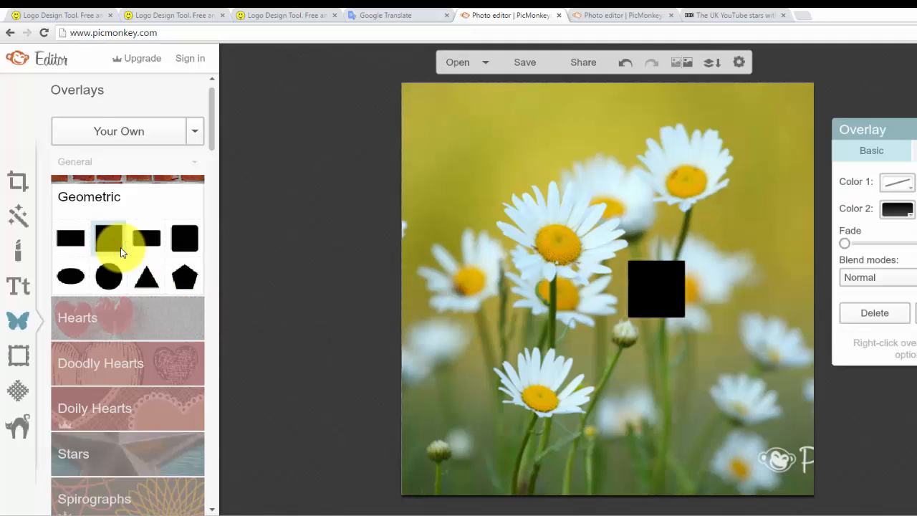
Move and enlarge the black square until it covers the entire daisy photo, and deselect it
drag(647, 275, 419, 93)
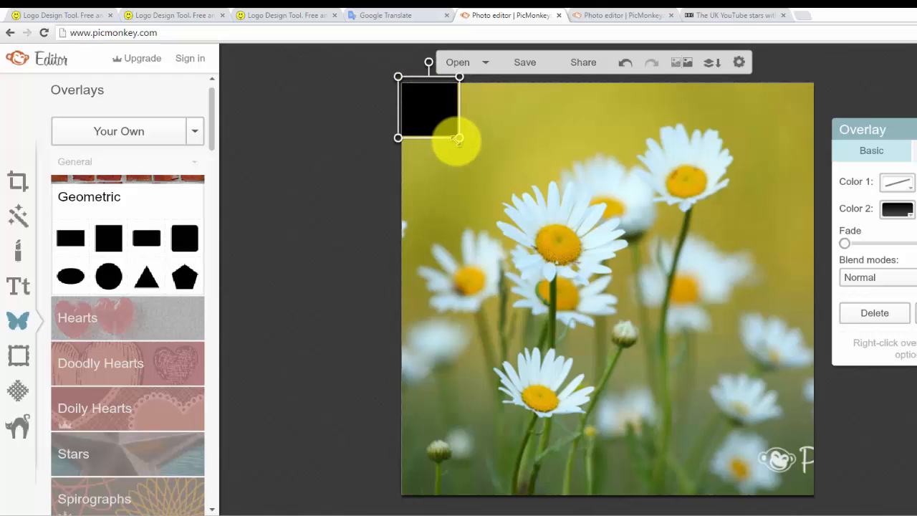
drag(458, 137, 855, 510)
drag(473, 127, 461, 120)
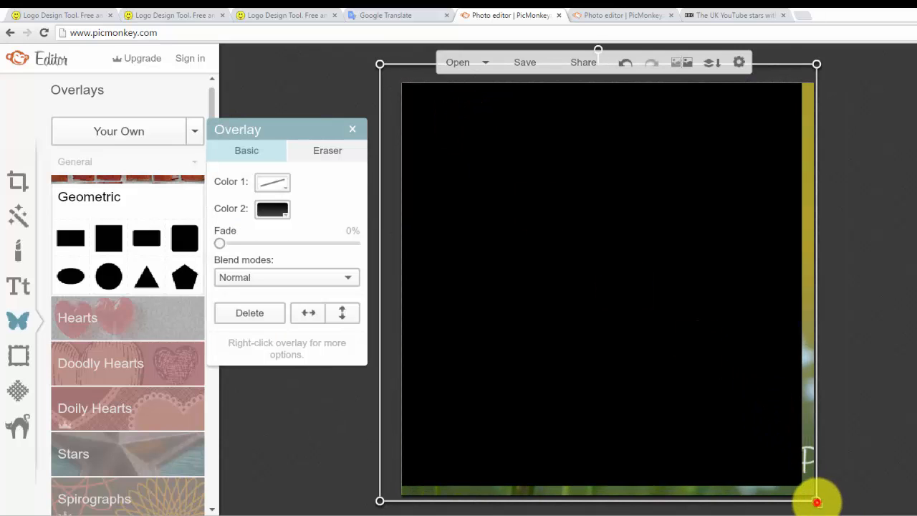
drag(817, 502, 839, 509)
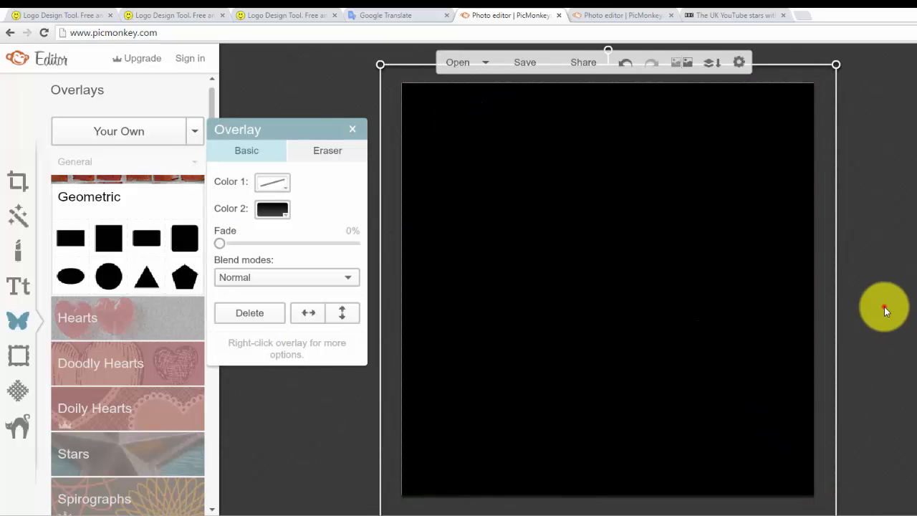
click(886, 310)
drag(575, 264, 574, 261)
click(914, 240)
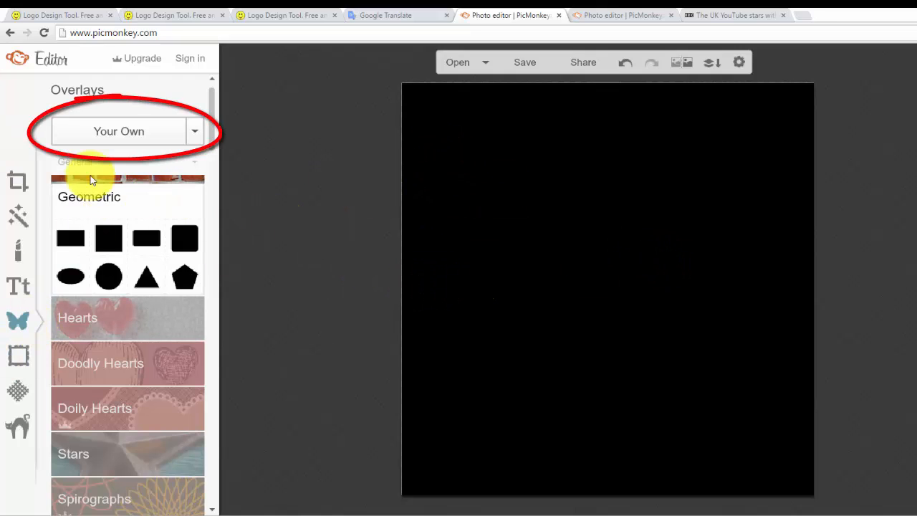
Add the "Kya Kaise New YT Icon" image as a custom overlay, and enlarge and center it on the black background
click(158, 133)
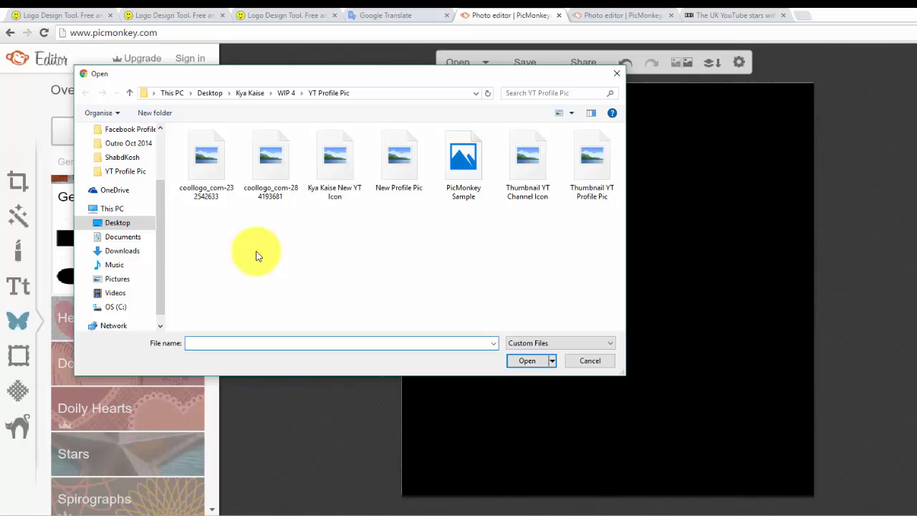
double_click(336, 157)
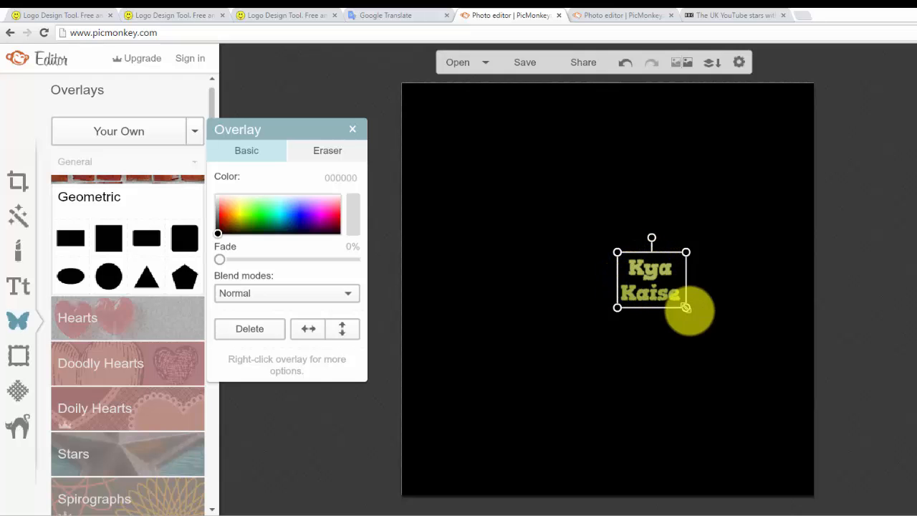
drag(686, 307, 771, 377)
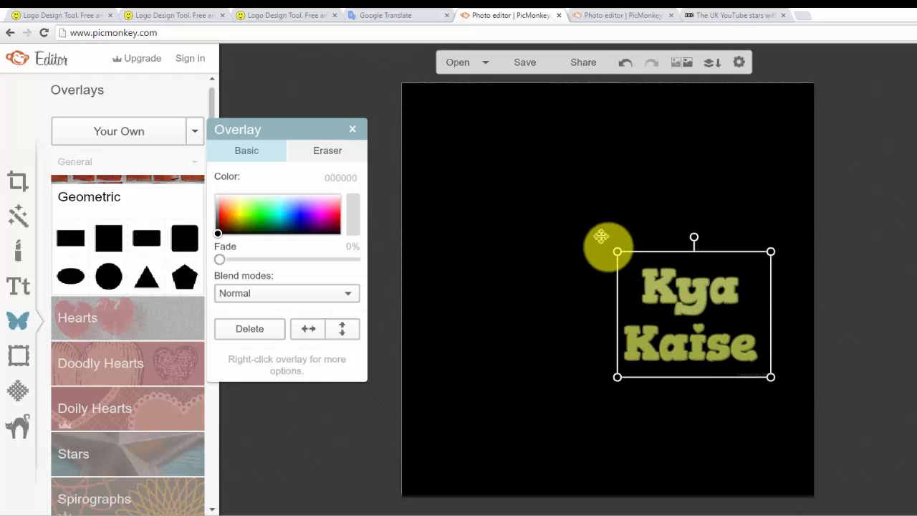
drag(620, 254, 410, 120)
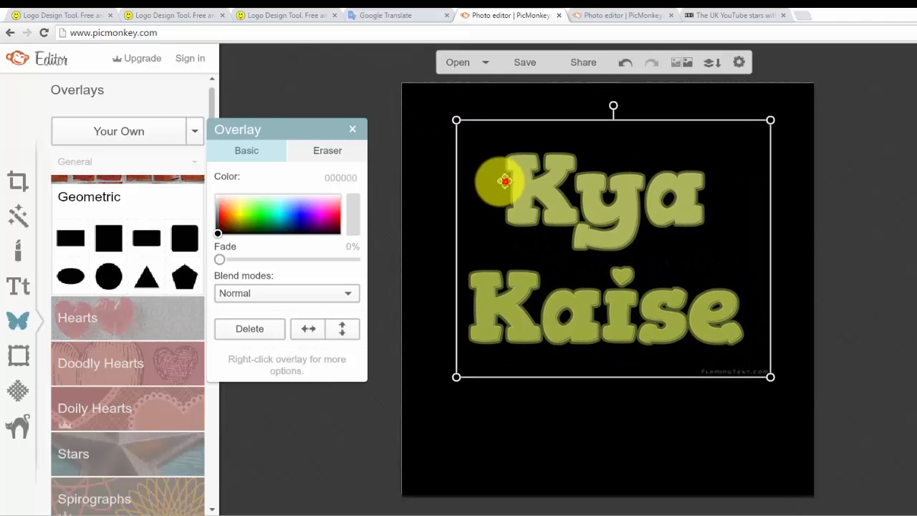
drag(504, 181, 498, 181)
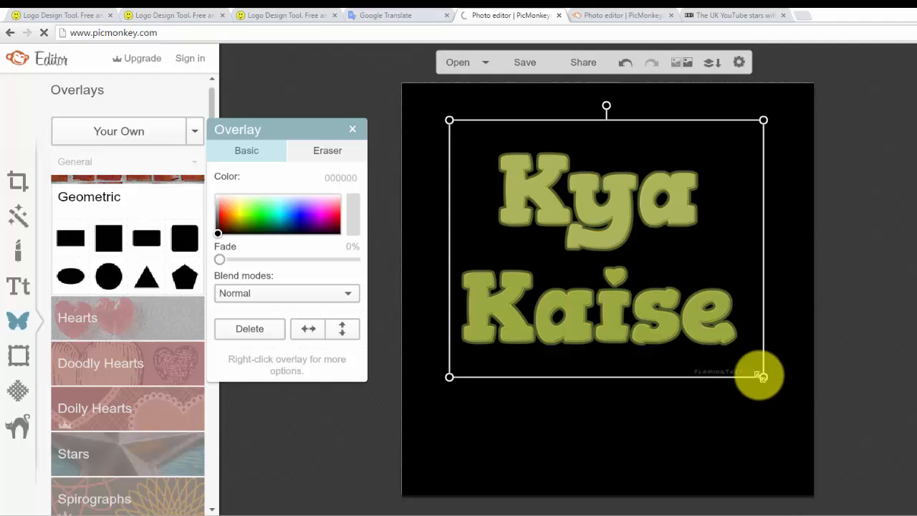
drag(763, 377, 793, 423)
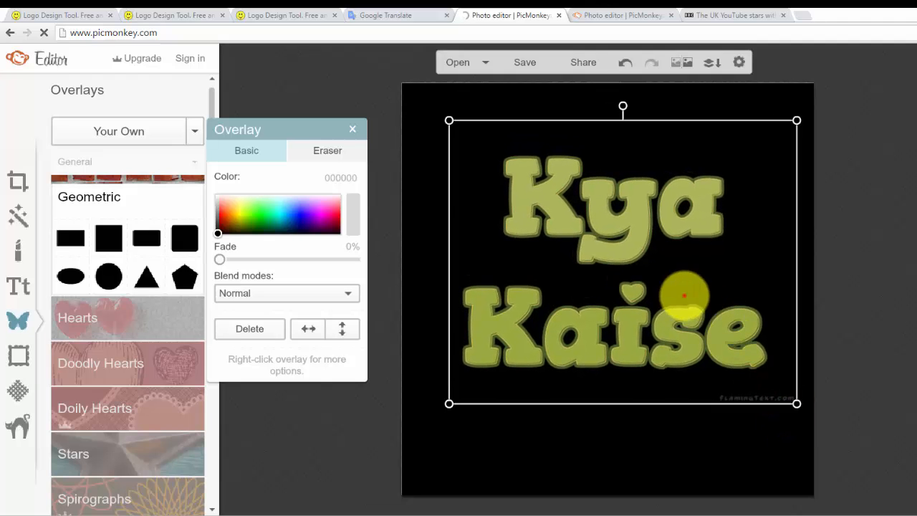
mouse_move(681, 301)
mouse_down()
mouse_move(678, 311)
mouse_move(663, 307)
mouse_move(670, 308)
mouse_up()
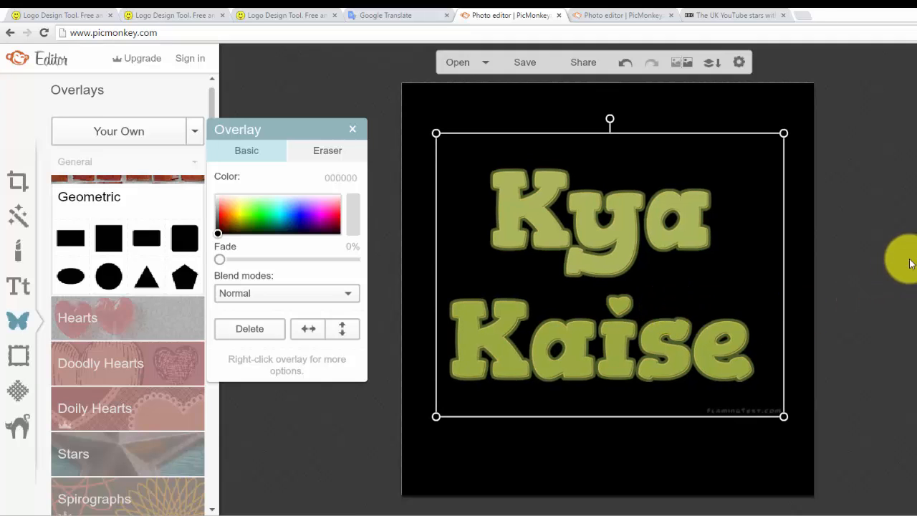
drag(714, 292, 717, 291)
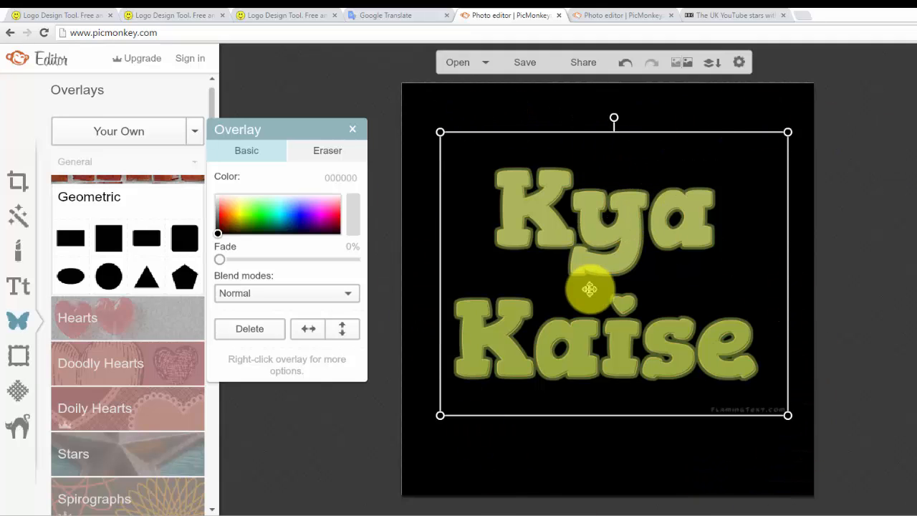
Add a Geometric circle overlay and set its Color 2 to bright yellow
click(108, 281)
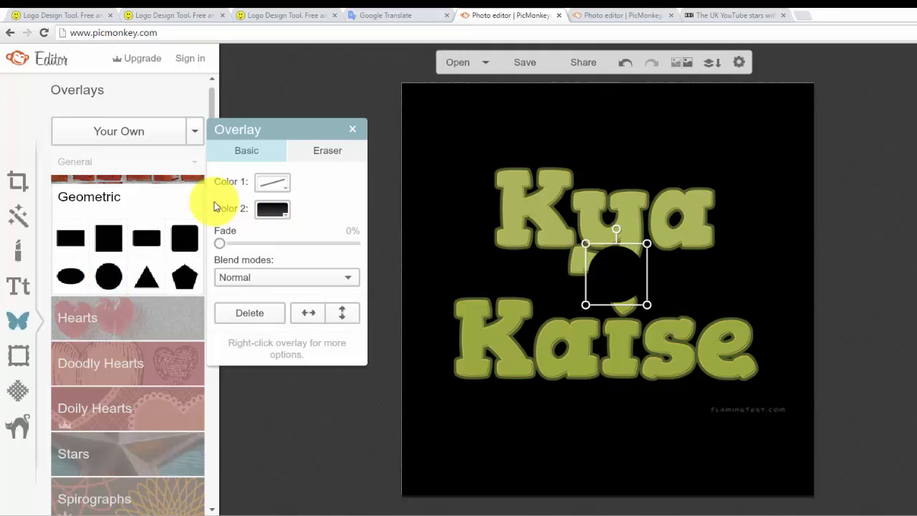
click(269, 212)
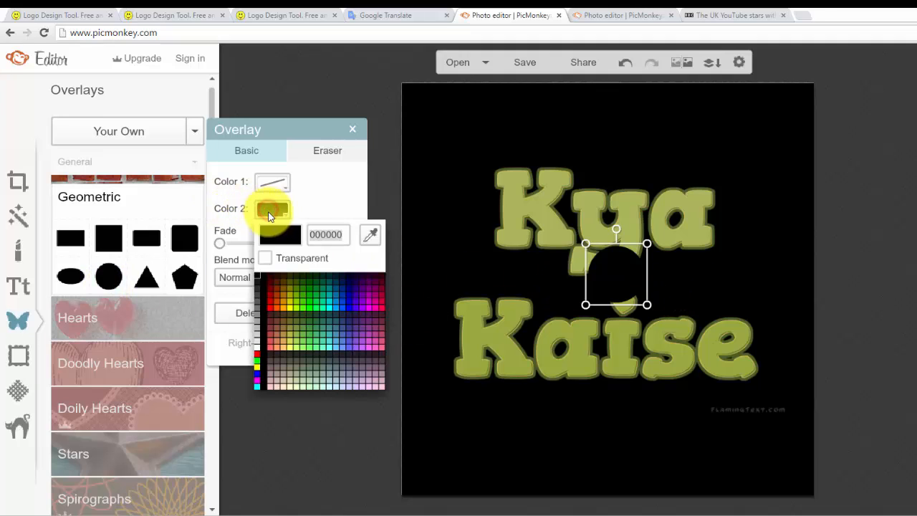
click(290, 307)
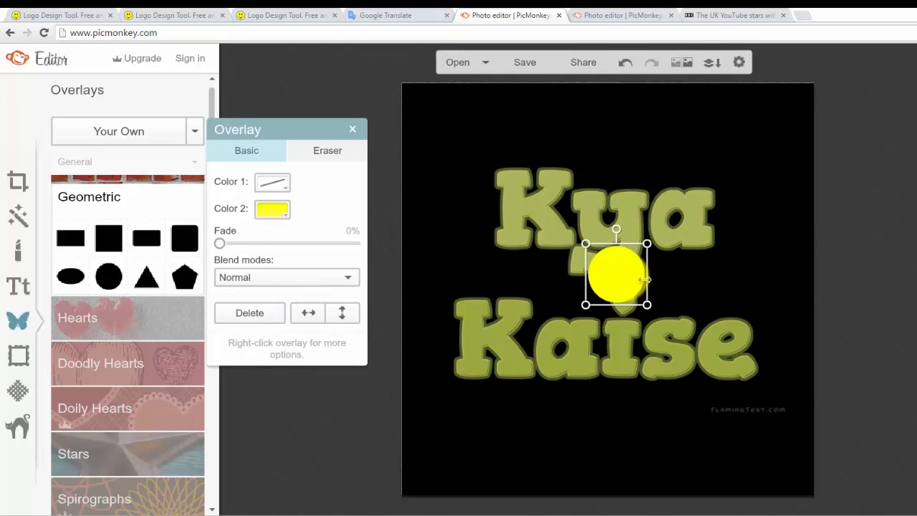
Enlarge the yellow circle until it nearly fills the canvas and center it over the black background
drag(617, 276, 592, 239)
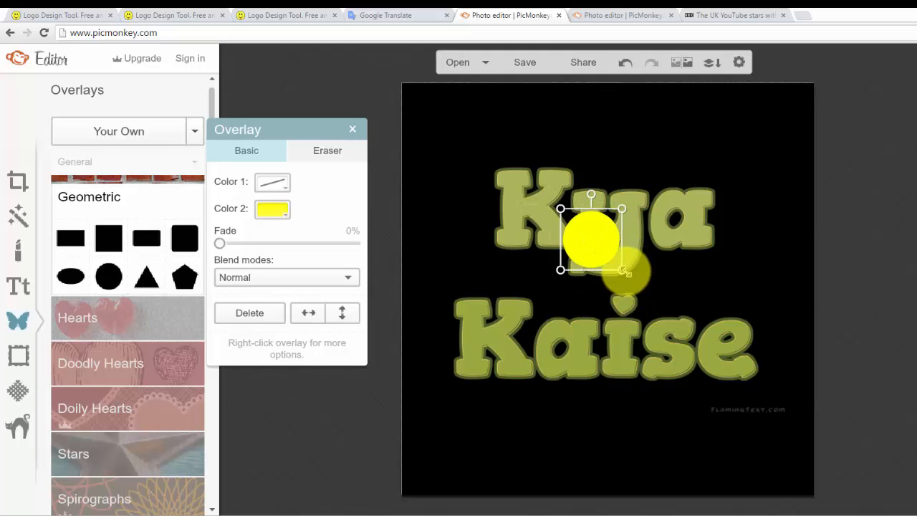
drag(625, 272, 821, 500)
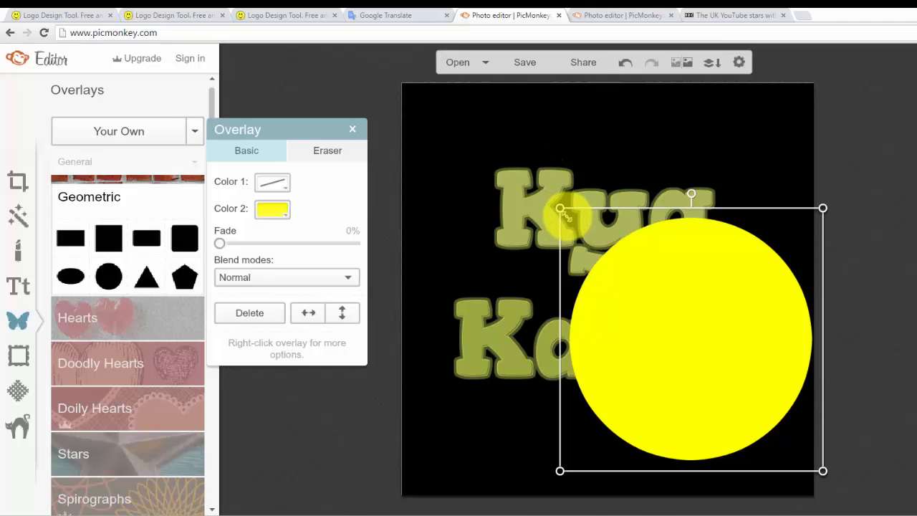
drag(560, 208, 332, 79)
drag(619, 239, 604, 238)
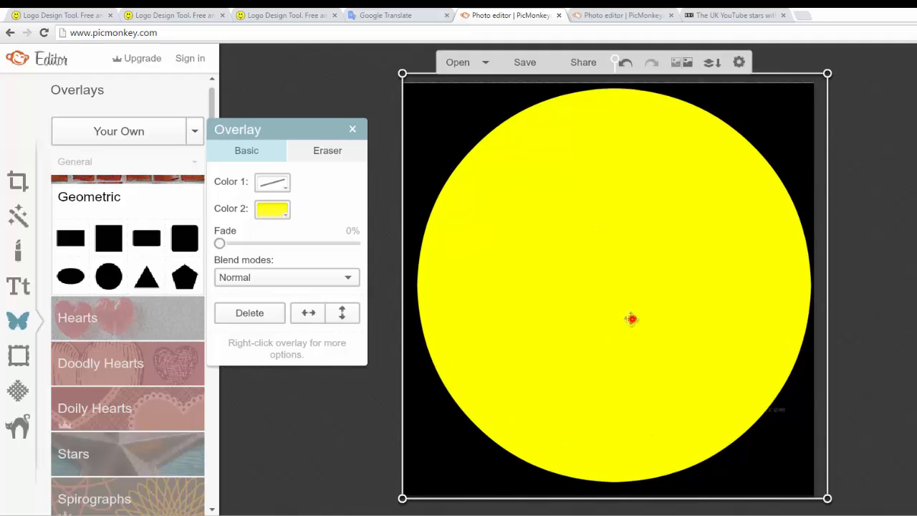
drag(632, 319, 631, 322)
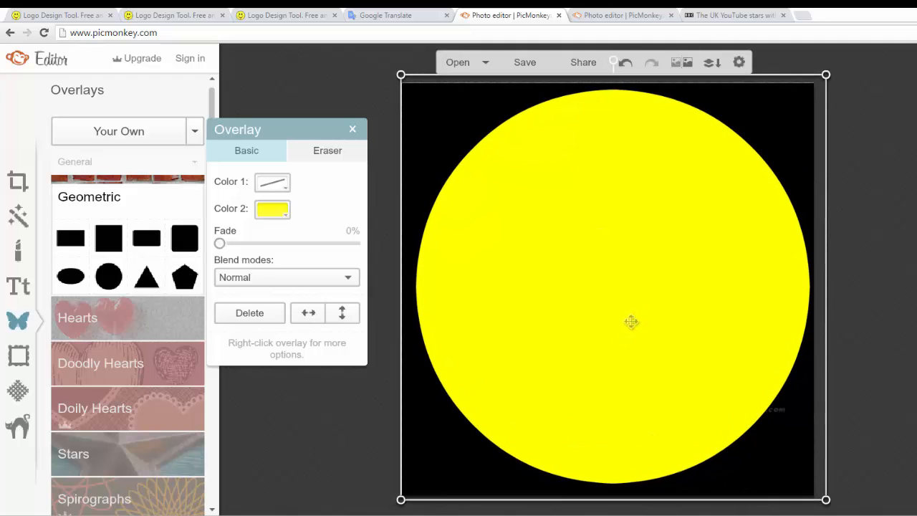
Send the yellow circle to the back and put the black square behind it, leaving the logo in front
right_click(658, 290)
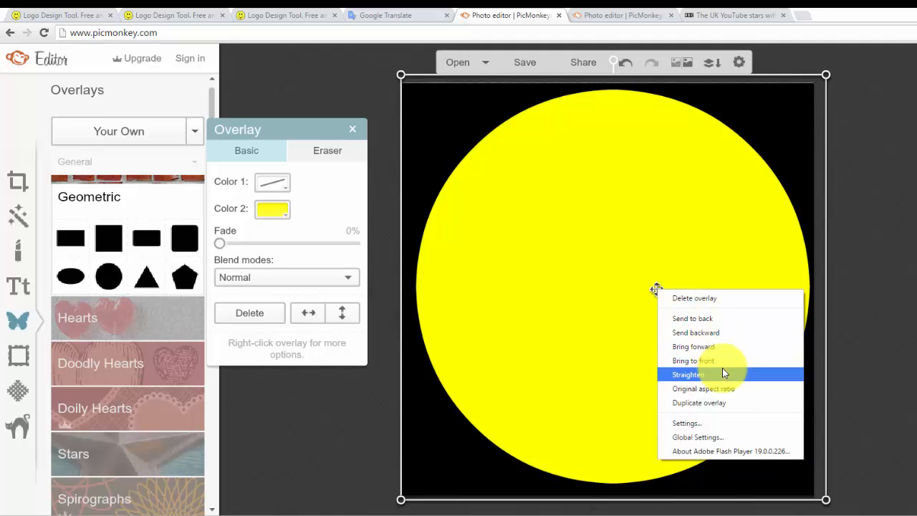
click(727, 320)
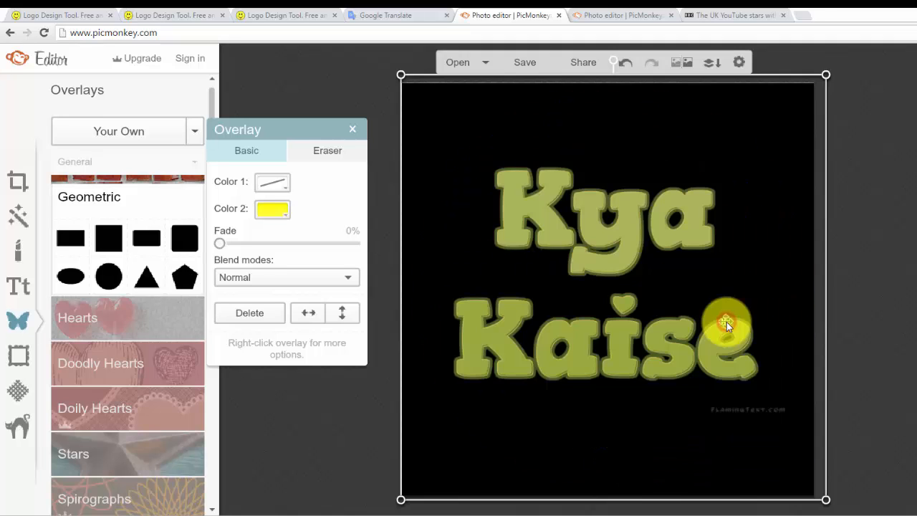
drag(727, 322, 724, 283)
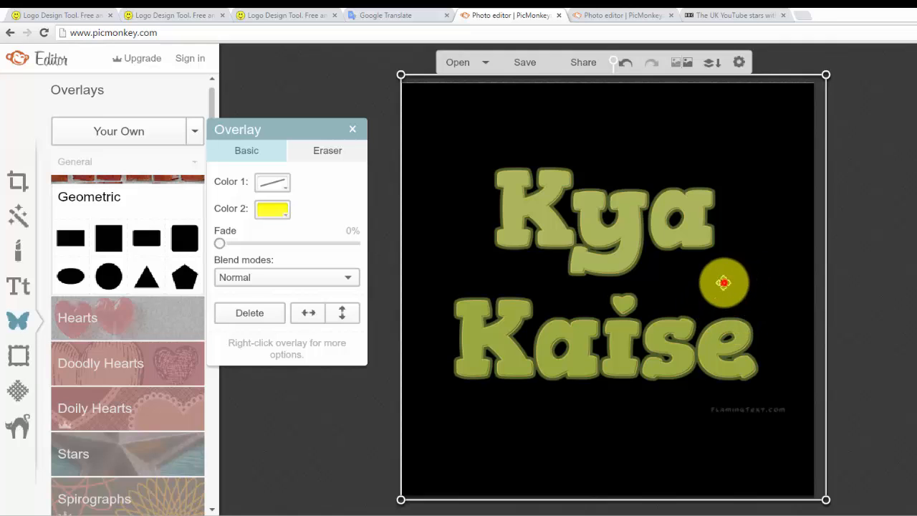
right_click(724, 282)
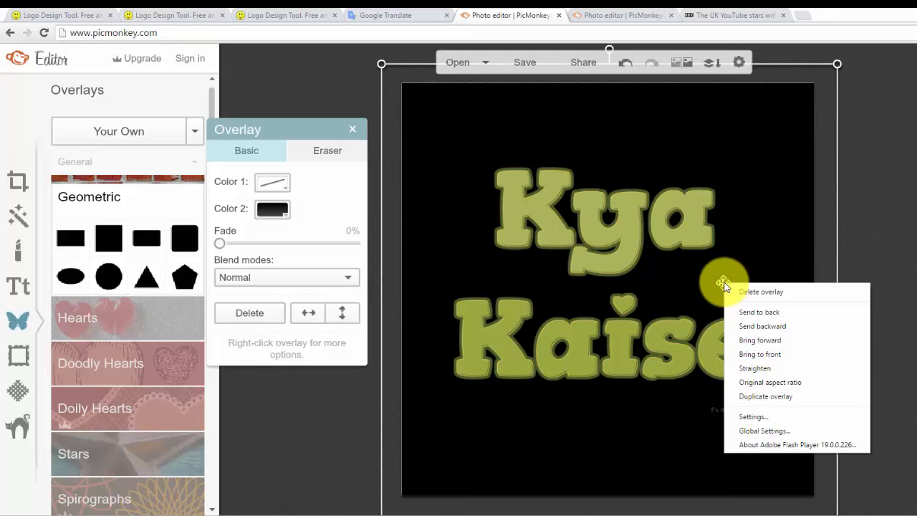
click(759, 313)
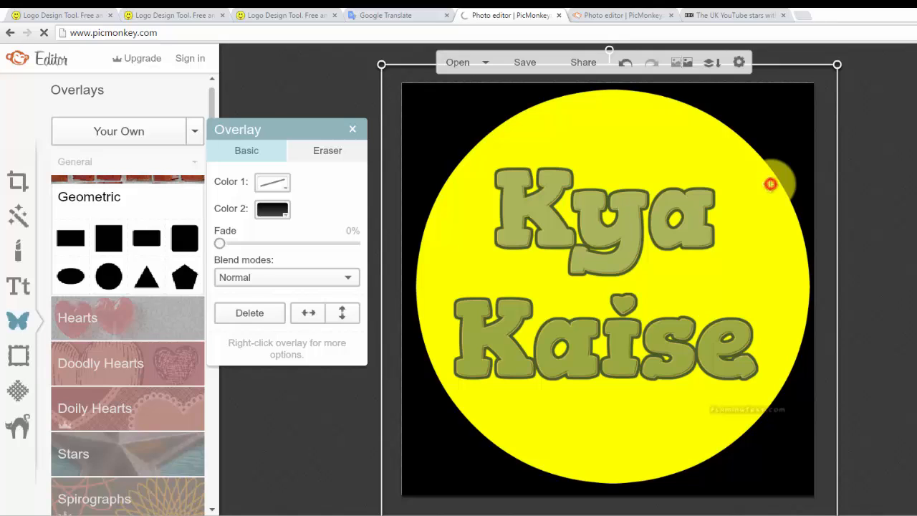
Delete the yellow circle overlay and set the black background square's Color 2 to pale green eeffcc
click(433, 132)
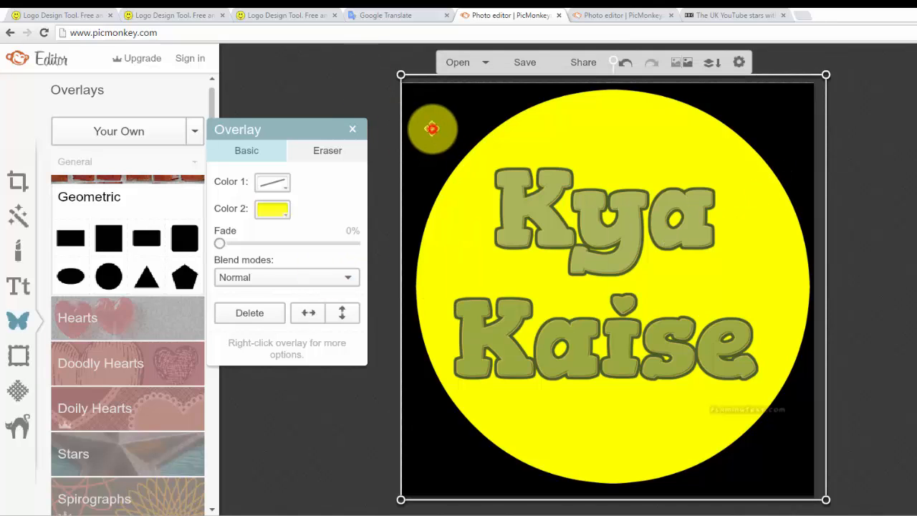
click(272, 320)
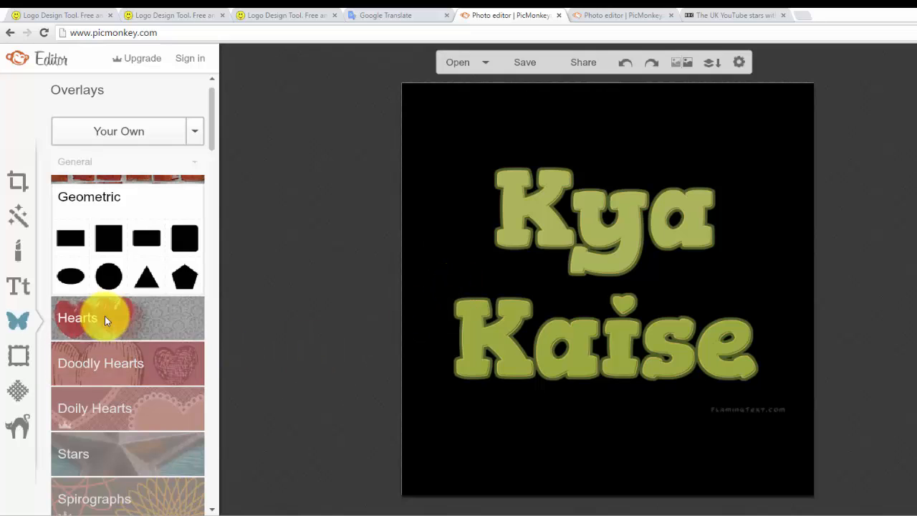
click(478, 440)
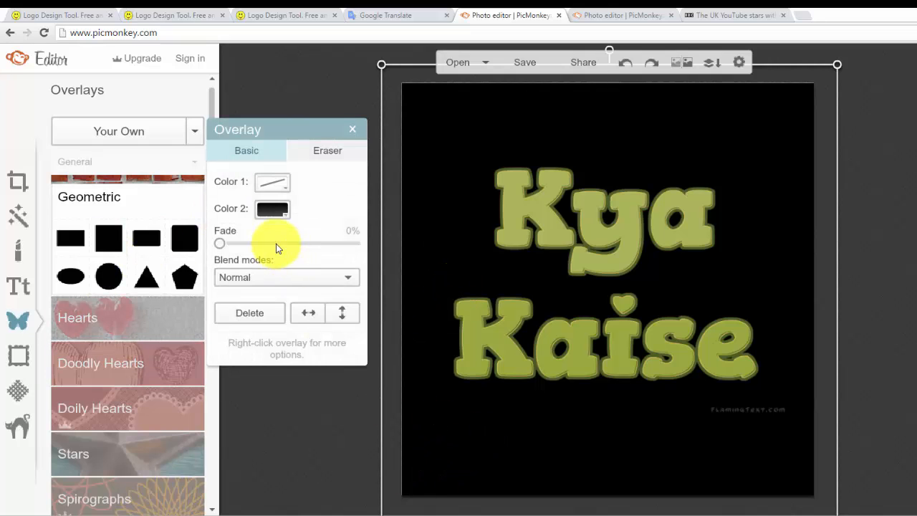
click(271, 210)
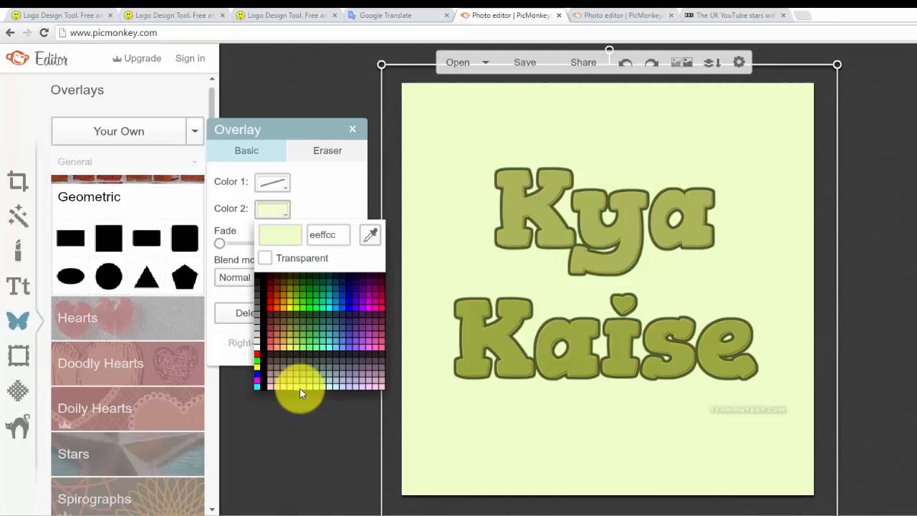
click(300, 388)
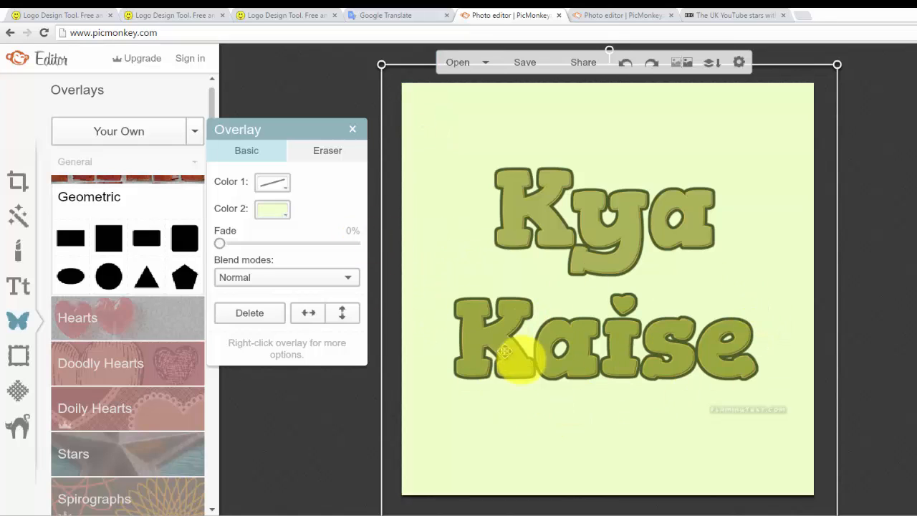
click(875, 304)
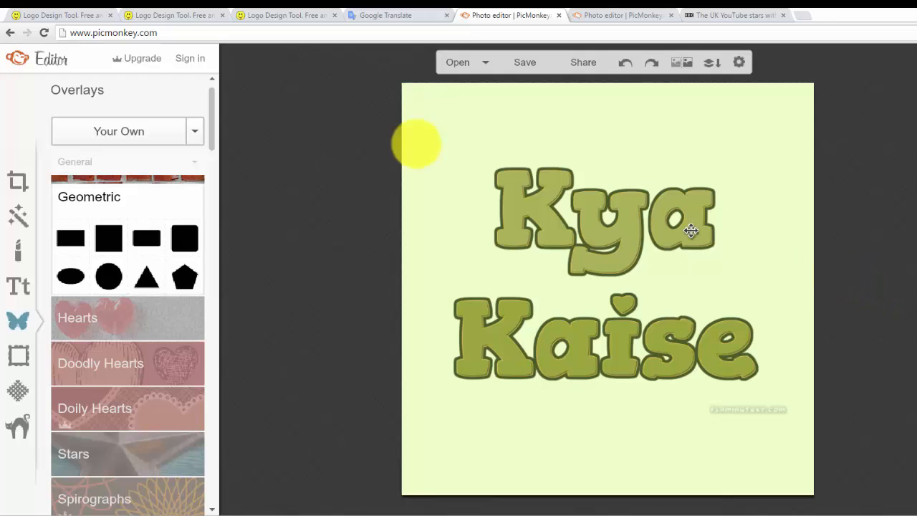
Start saving the finished icon and set its file format to .png
click(523, 66)
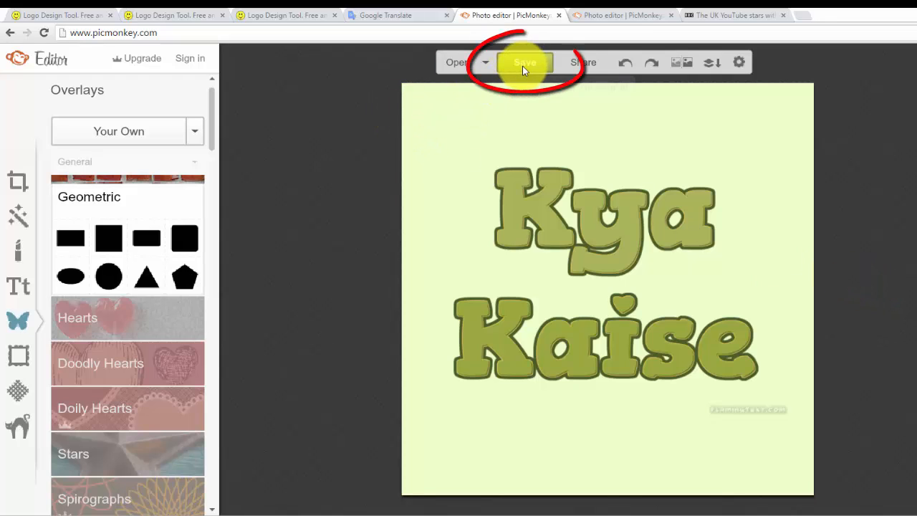
click(523, 66)
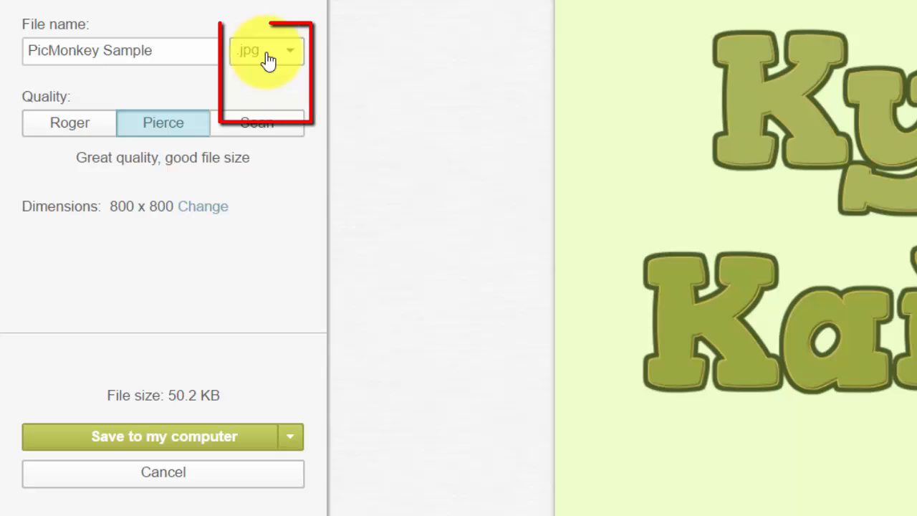
click(268, 57)
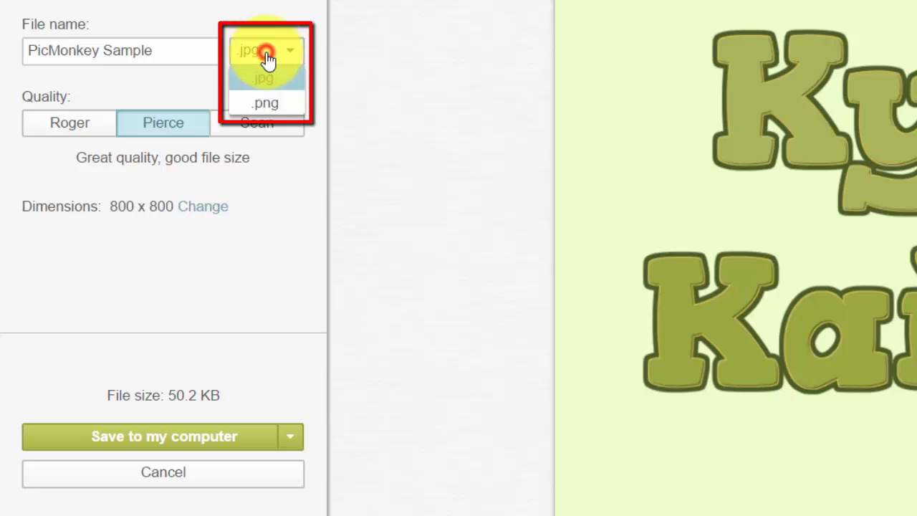
click(263, 104)
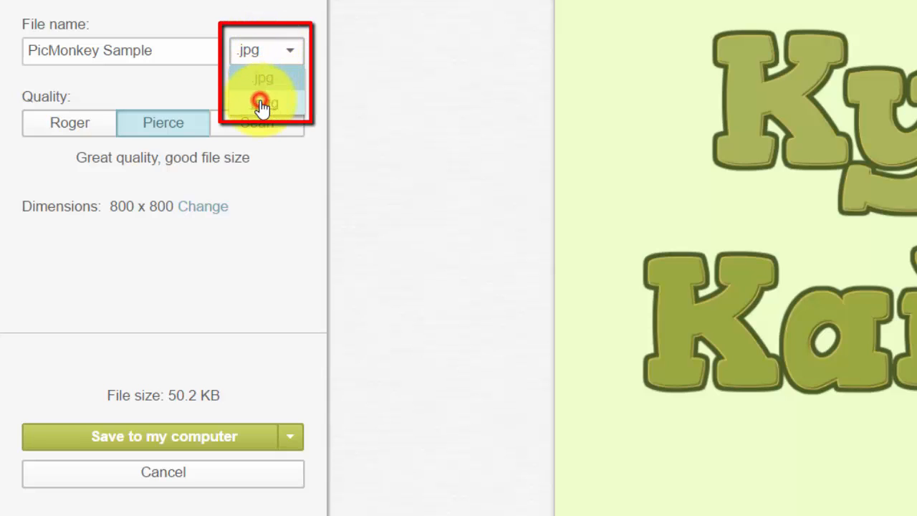
Replace the default file name with "YT Channel"
double_click(191, 50)
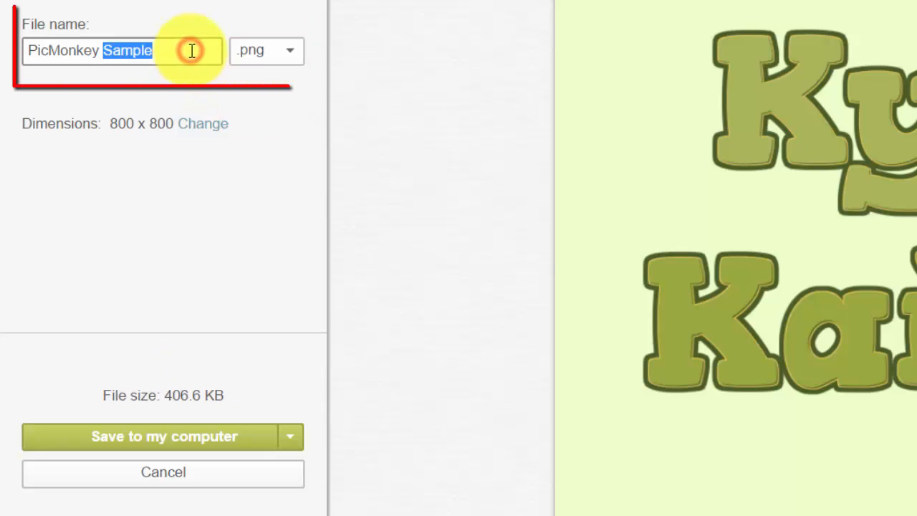
key(BackSpace)
key(BackSpace)
key(ctrl+BackSpace)
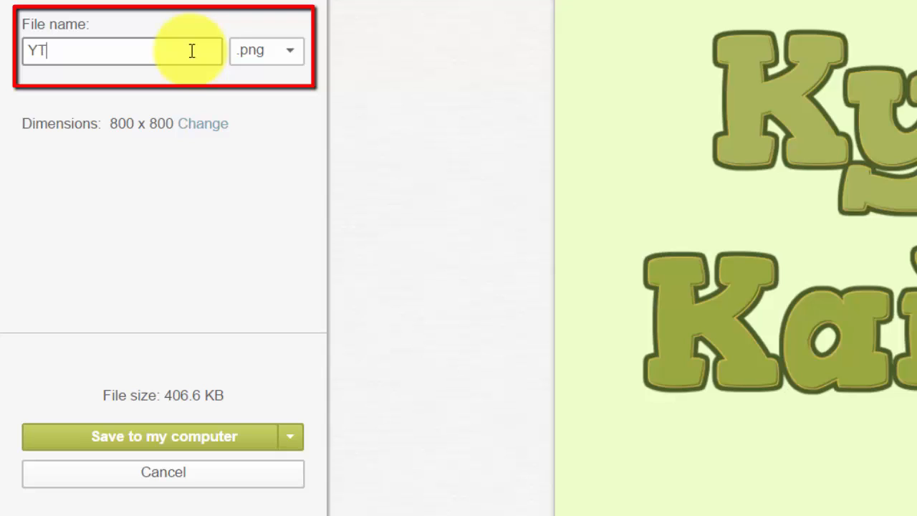
text(YT Channel)
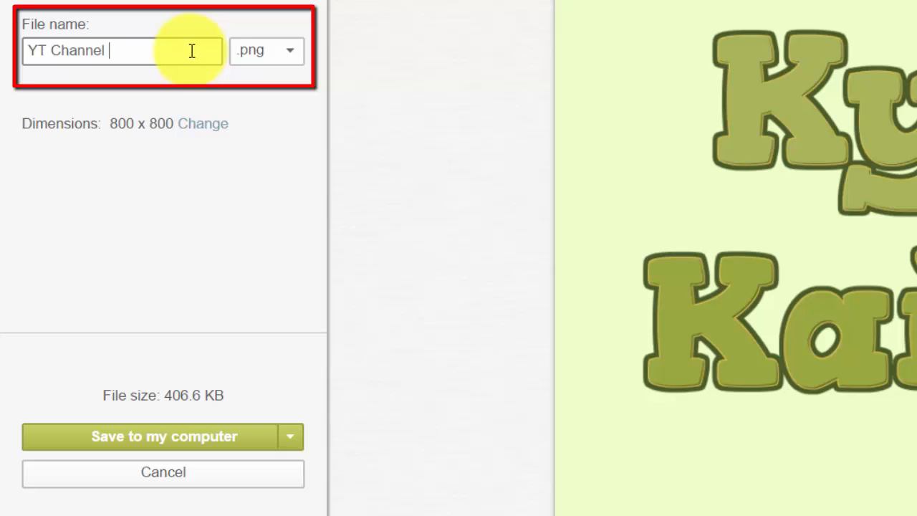
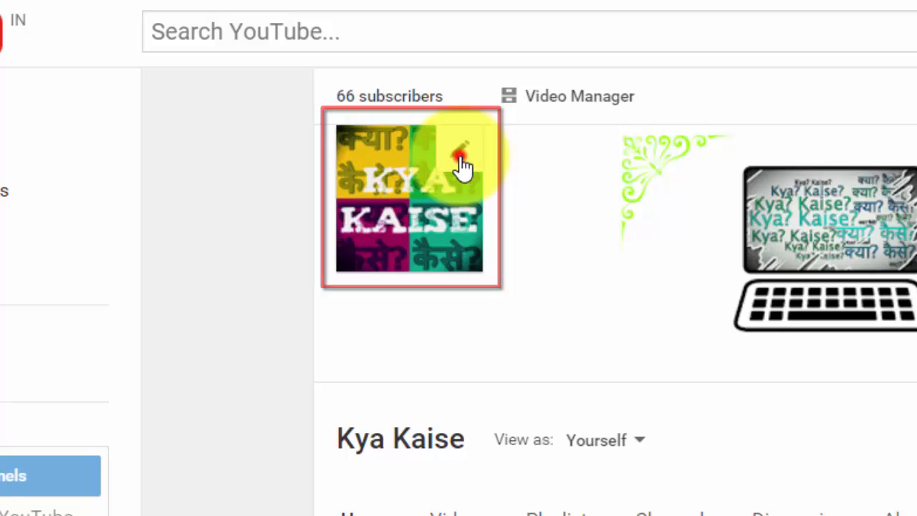
Start editing the channel icon on Google+ and upload the image file "YT Channel Icon PM" from the YT Profile Pic folder
click(461, 154)
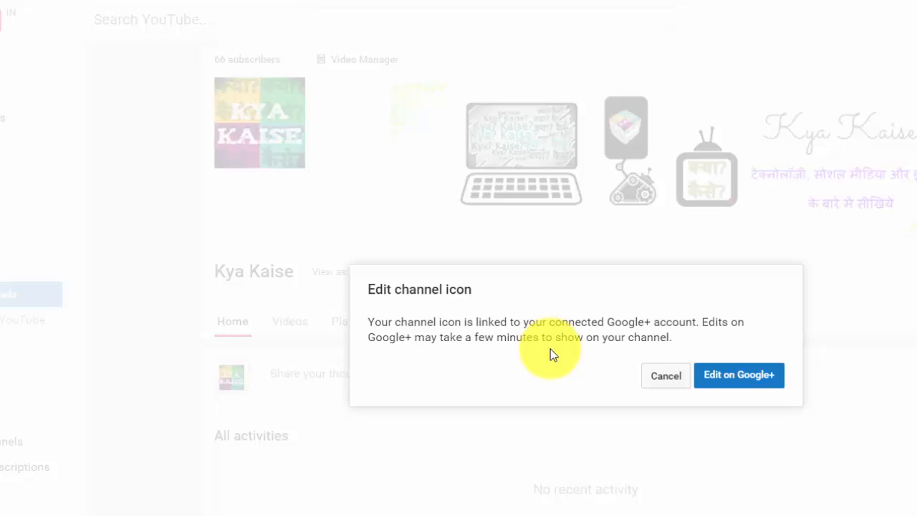
click(739, 375)
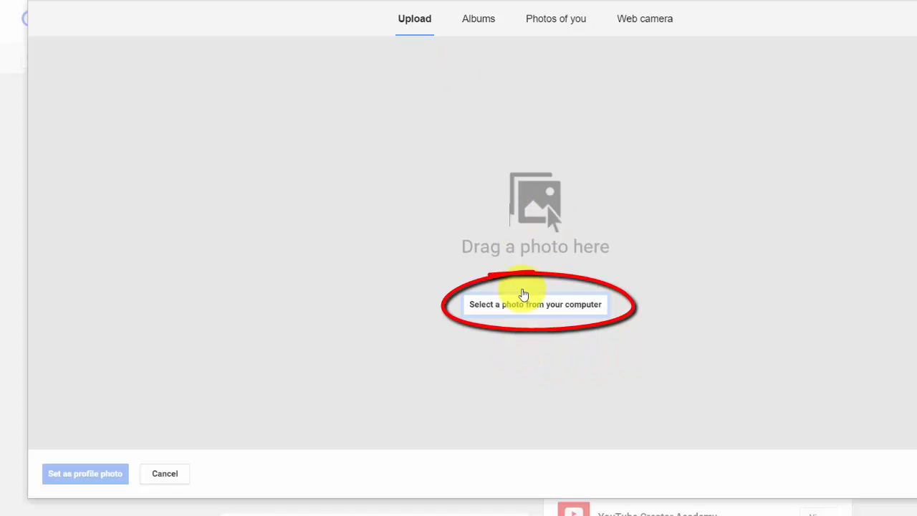
click(528, 305)
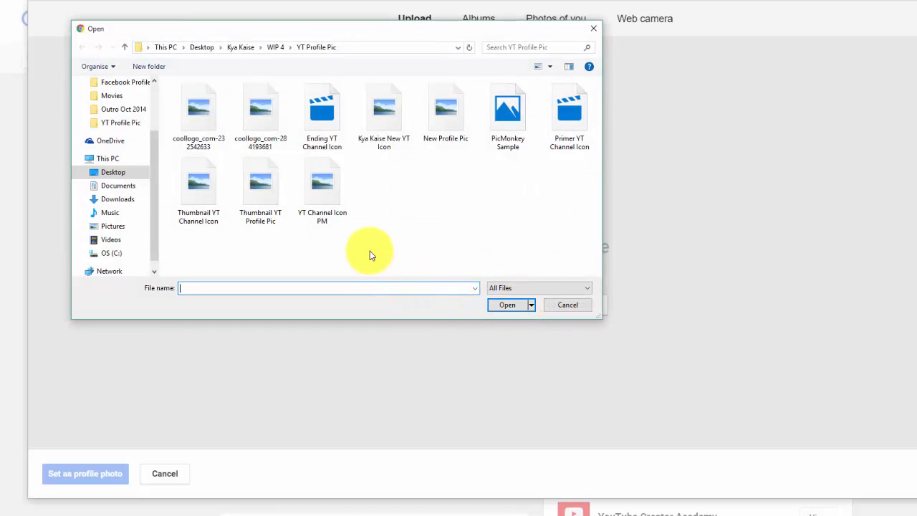
click(324, 204)
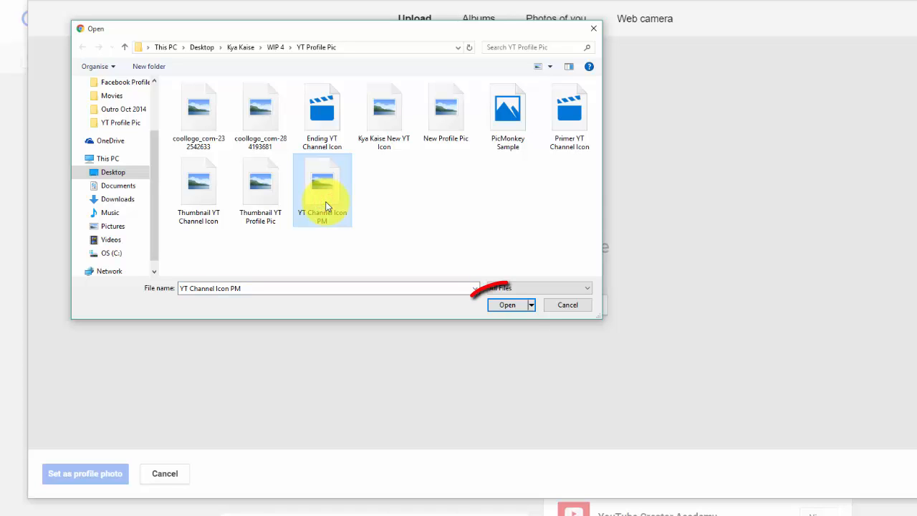
click(506, 305)
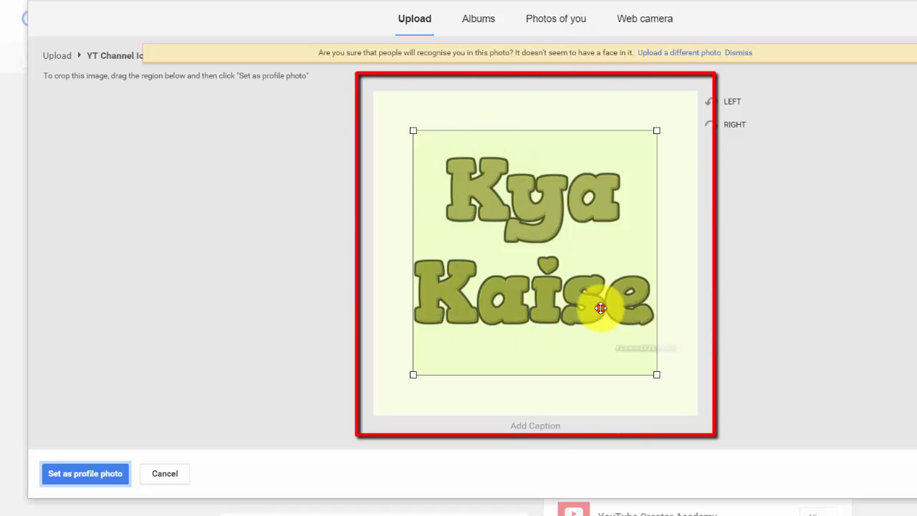
Expand the crop region to cover the entire uploaded icon image, from corner to corner
drag(601, 308, 559, 265)
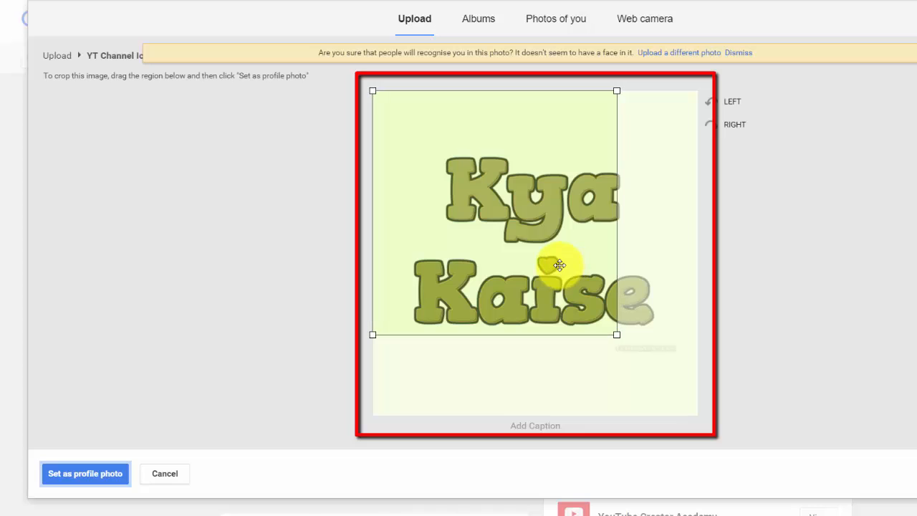
drag(617, 335, 695, 414)
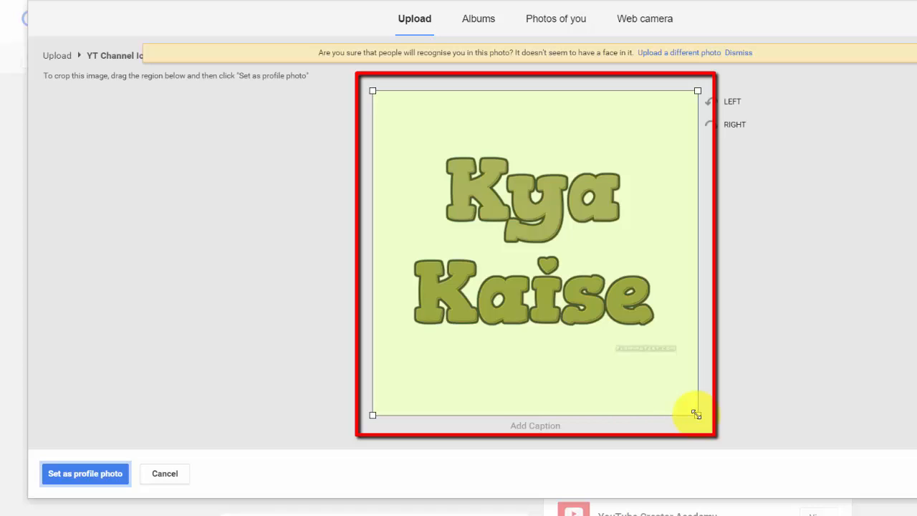
Rotate the uploaded photo left four times, through a full turn back to upright
click(714, 102)
click(714, 103)
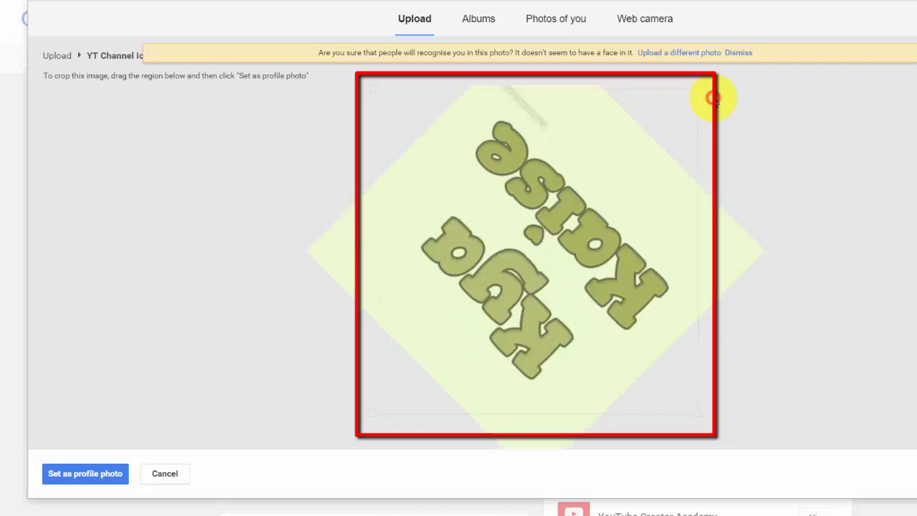
click(714, 102)
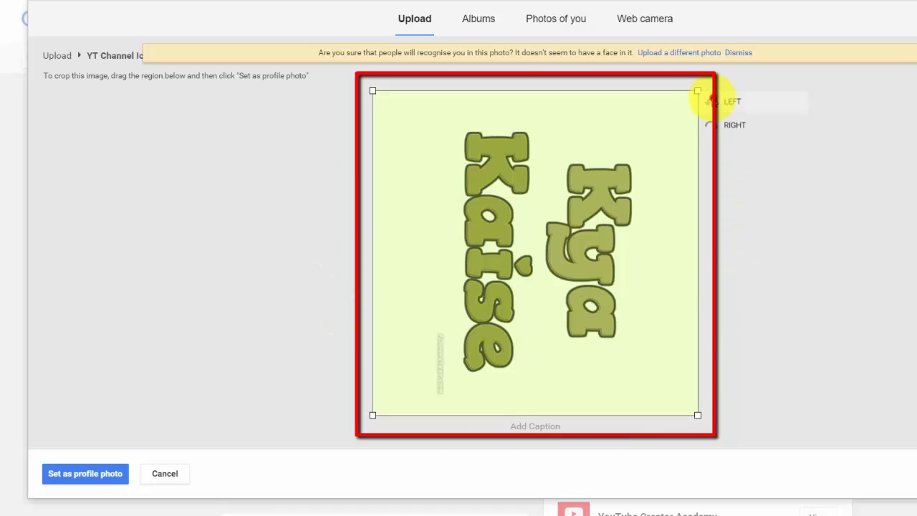
click(713, 101)
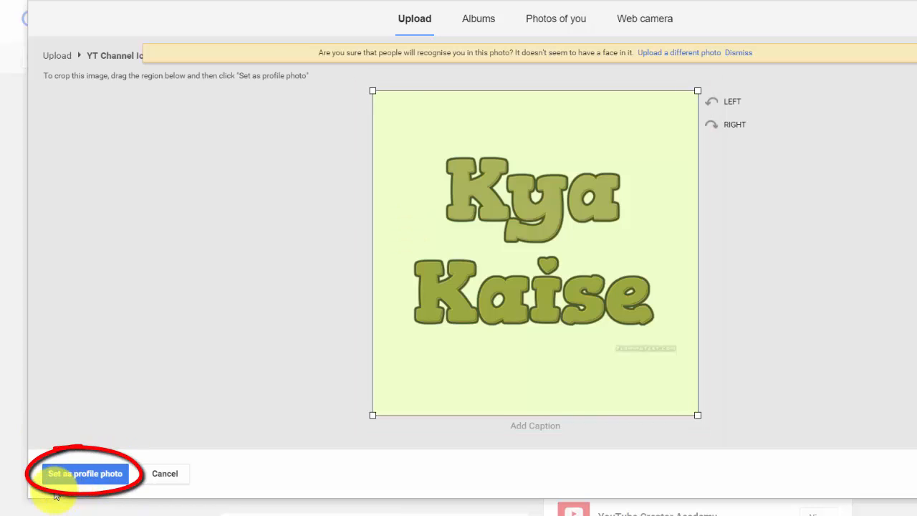
Set the image as profile photo and share it with the comment "'Kya Kaise' dekhte rahiye aor seekhte rahiye!" and, below it, "Mera Naya YouTube Channel Icon"
click(91, 475)
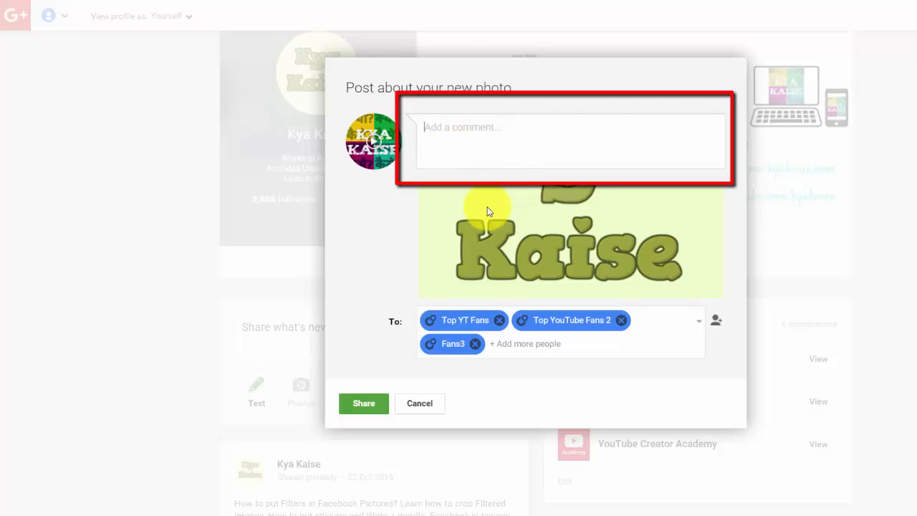
text('Kya Kaise' dekhte rahiye aor )
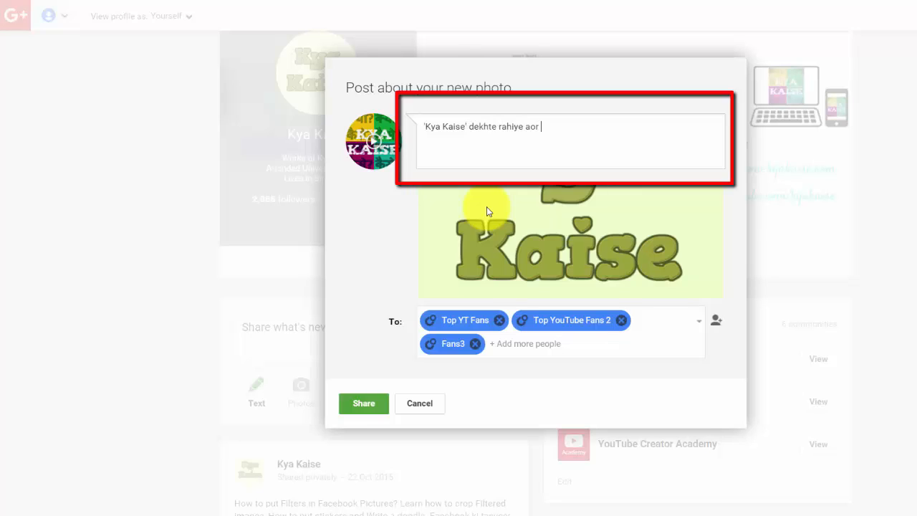
text(seekhte rahiye!)
key(Return)
text(Mera Naya )
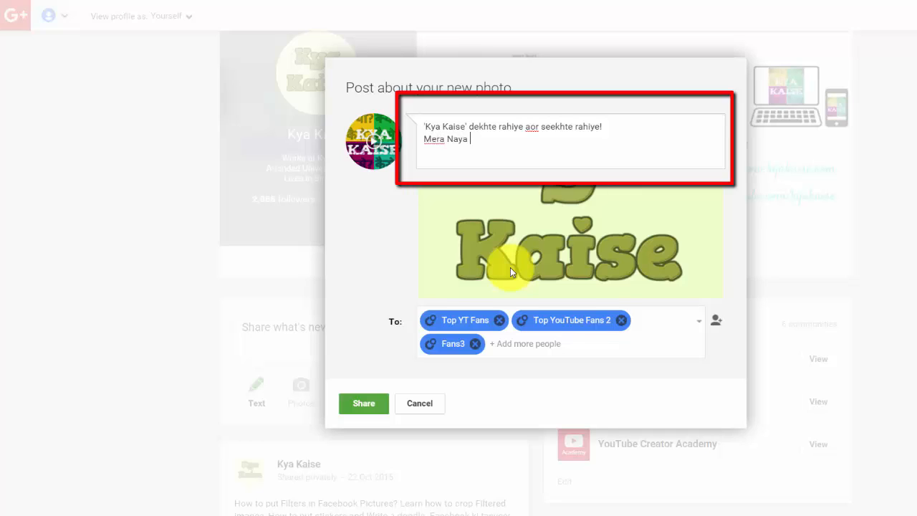
text(YouTube Channel Icon)
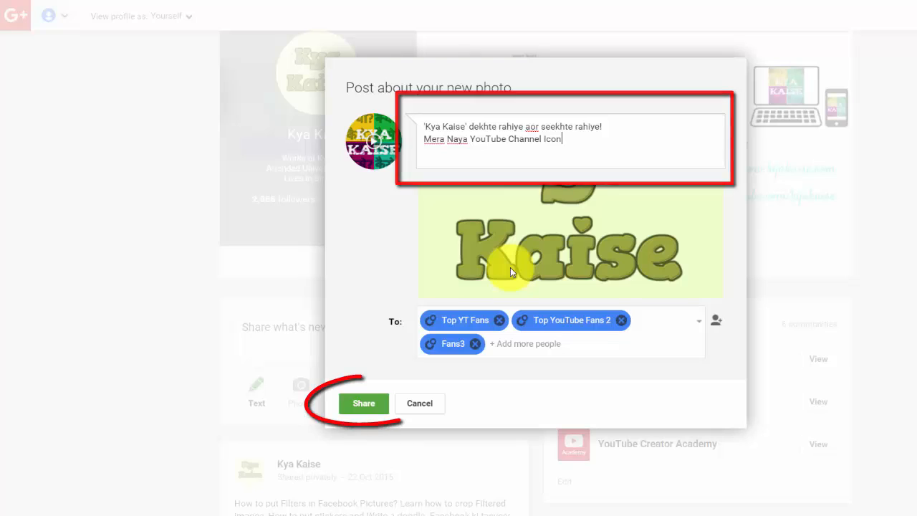
click(366, 404)
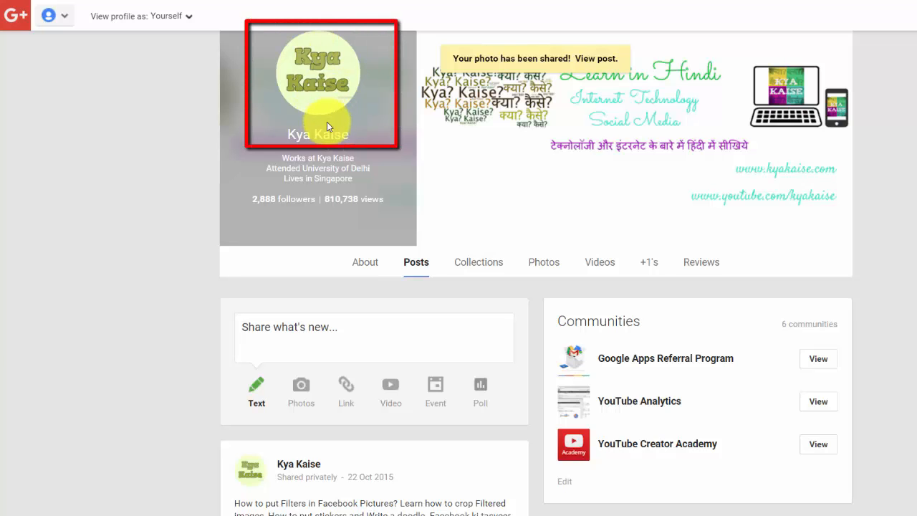
Switch to the Kya Kaise YouTube channel page and reload it to check the channel icon
click(778, 7)
click(740, 25)
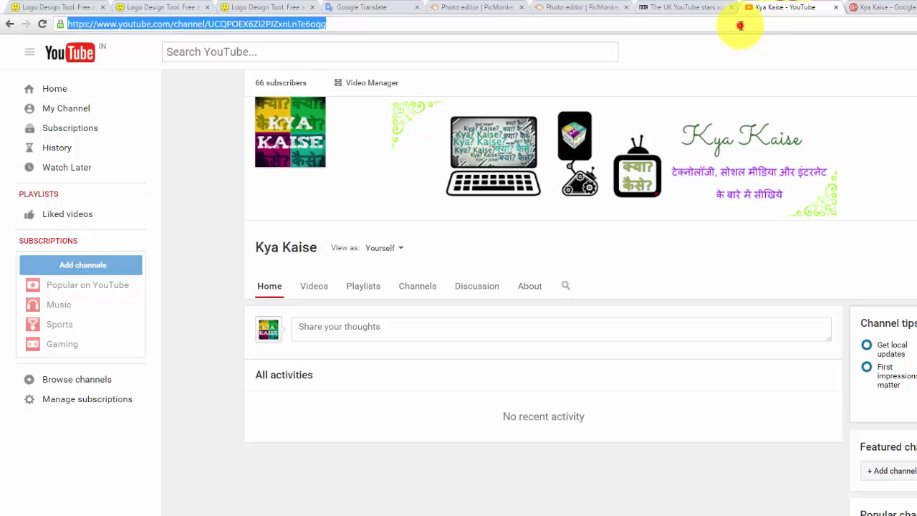
key(Return)
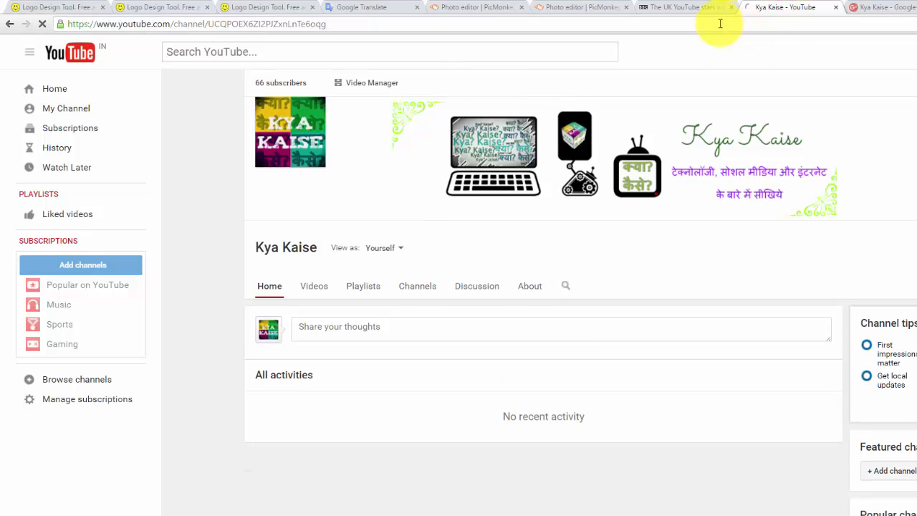
Compare the profile photo on the Google+ page with the icon on the YouTube channel page
mouse_move(319, 188)
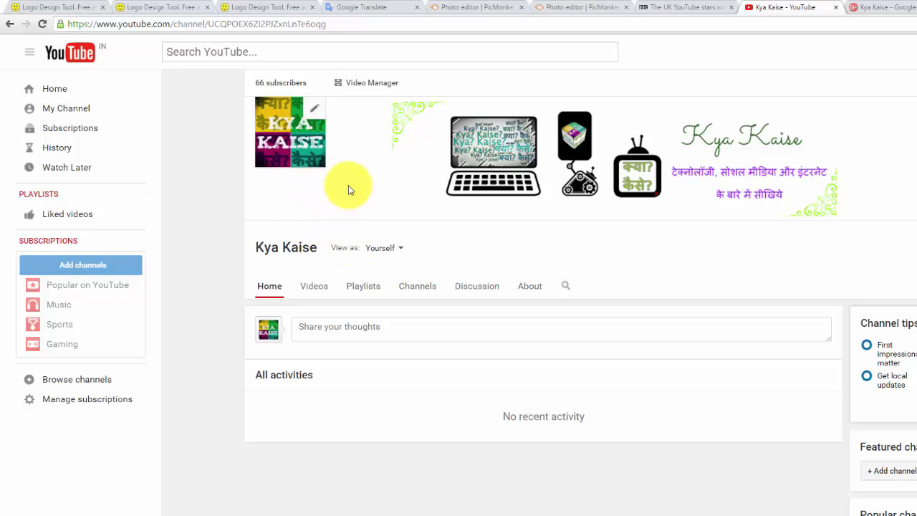
click(314, 109)
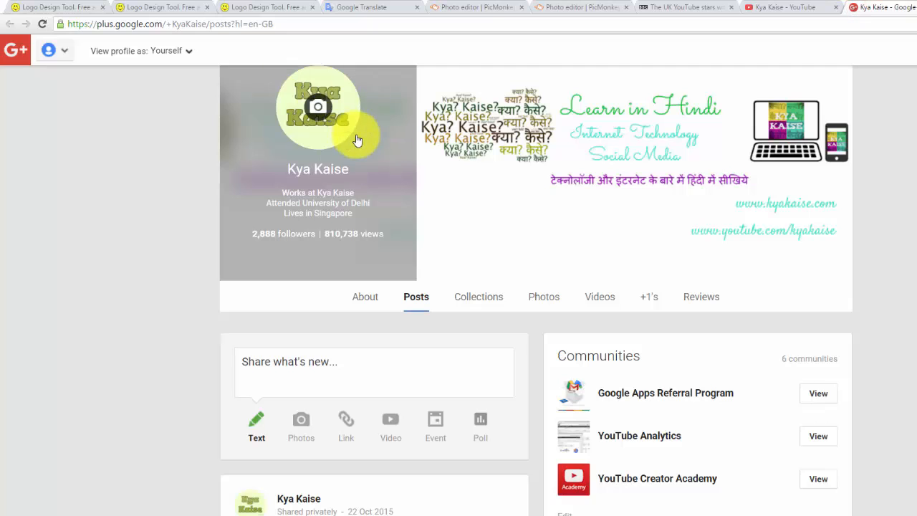
click(788, 7)
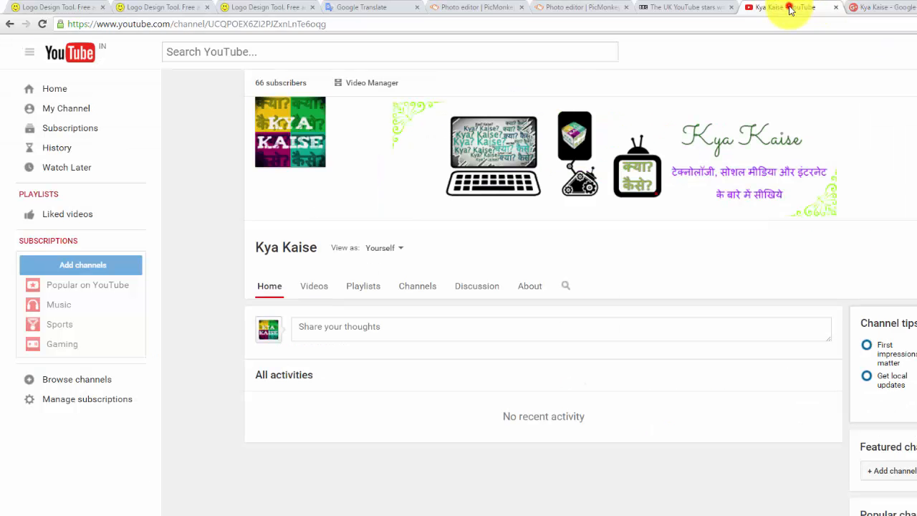